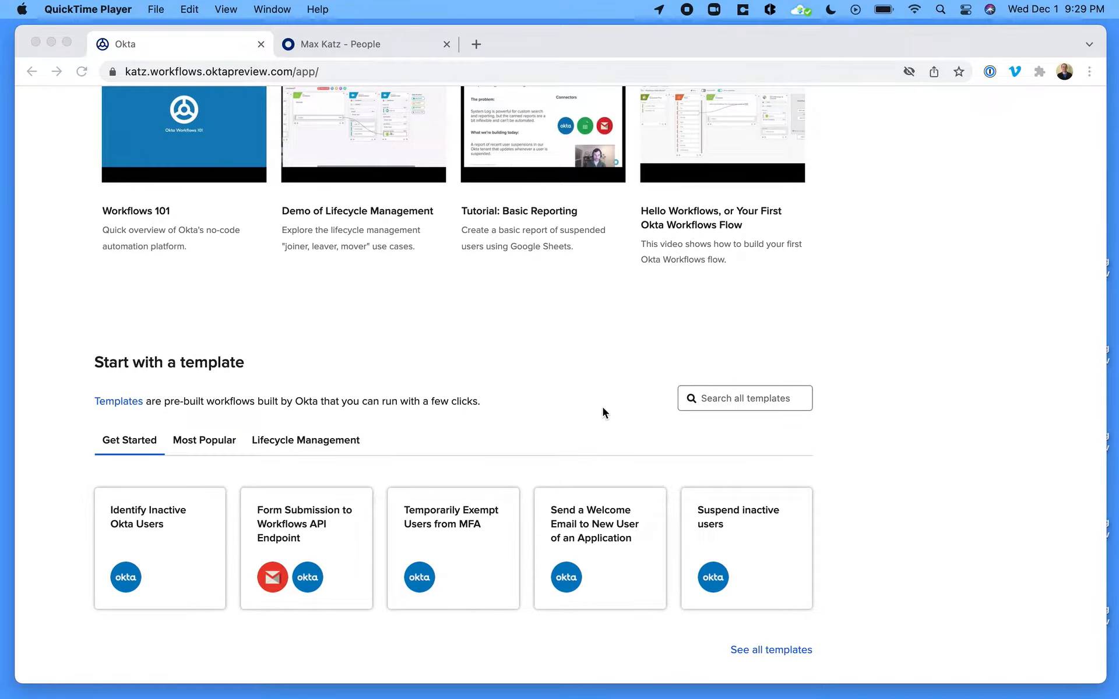
# Add the "Send a Welcome Email to New User of an Application" template and open its "Send welcome email to Okta Workflow users" flow
pyautogui.click(604, 544)
pyautogui.click(611, 550)
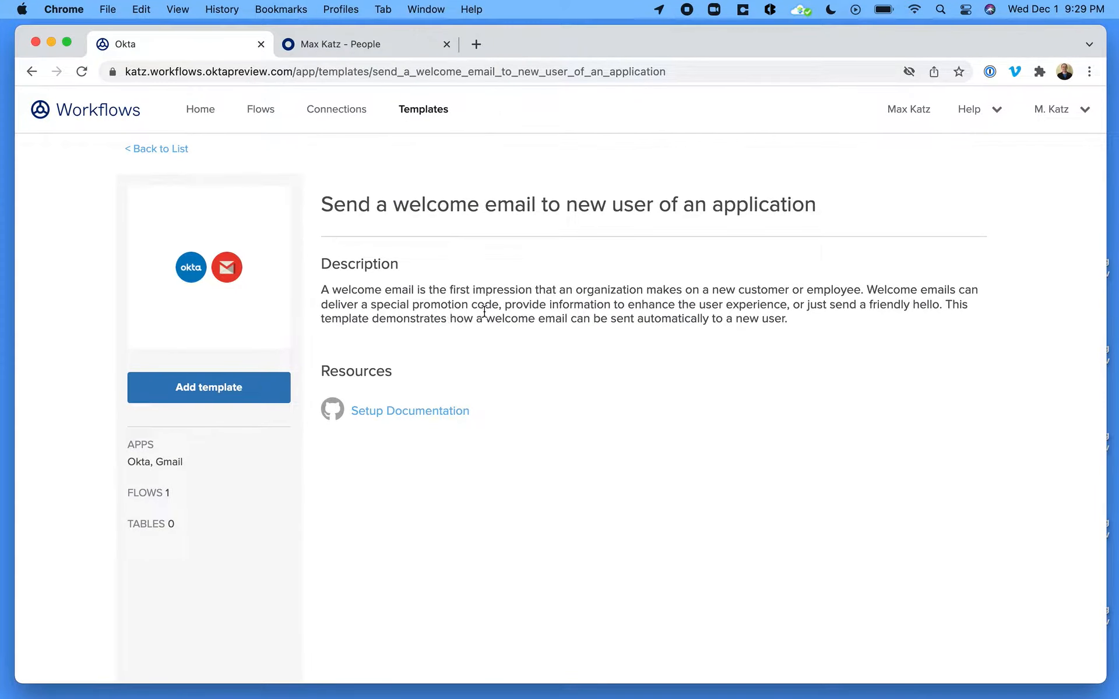
pyautogui.click(215, 392)
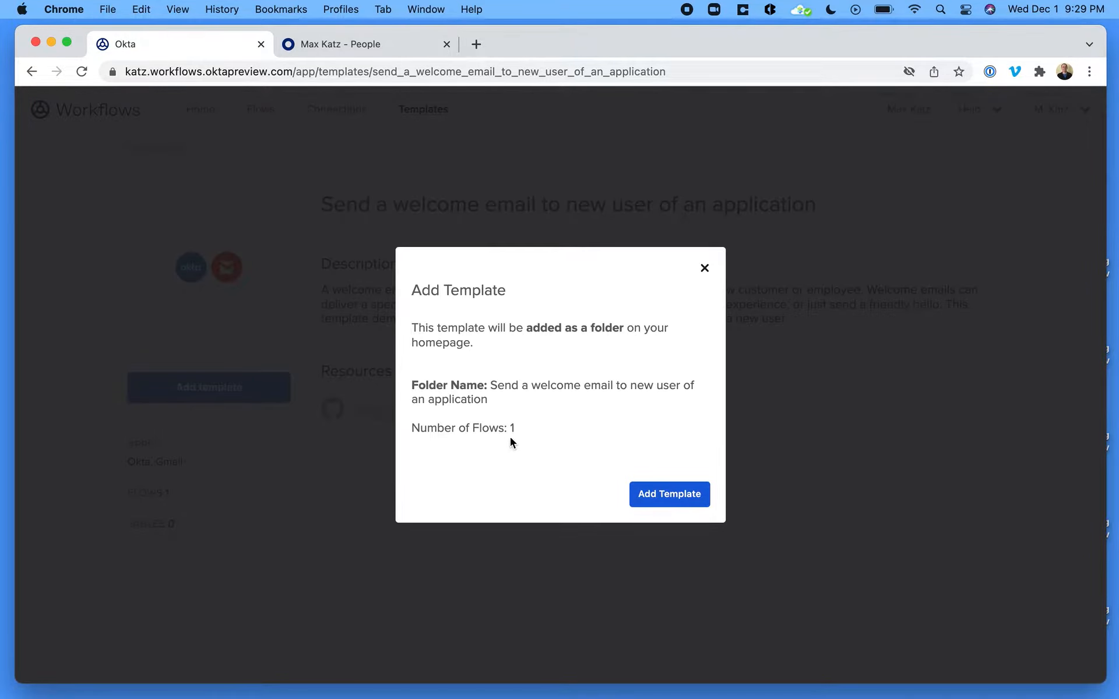
pyautogui.click(688, 506)
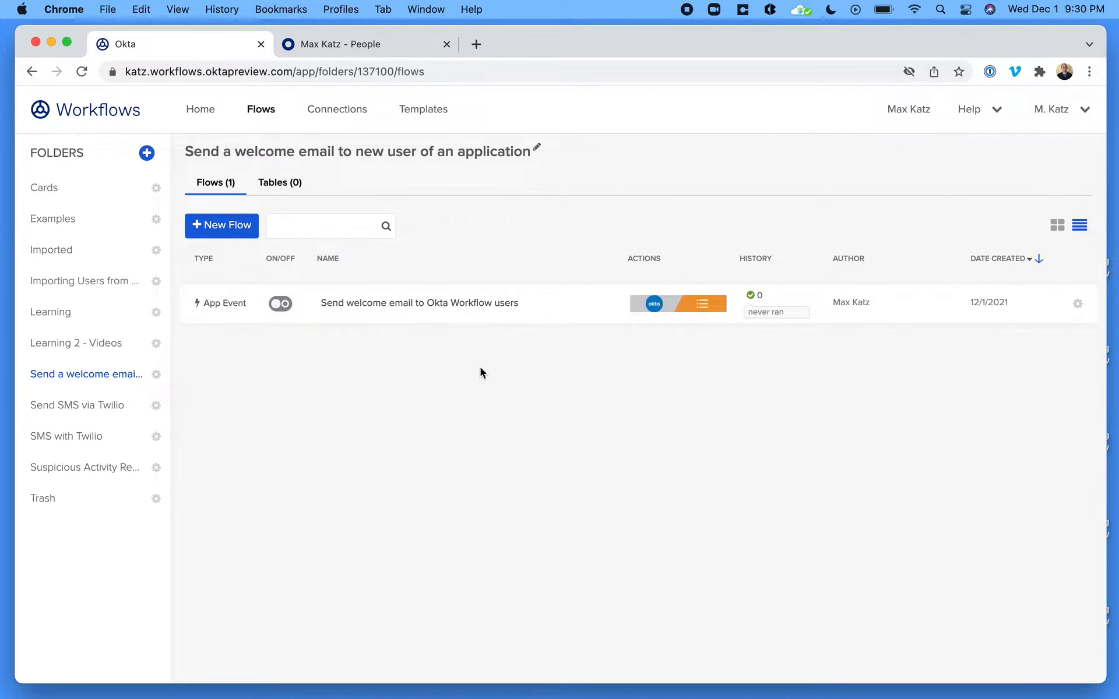
pyautogui.click(475, 304)
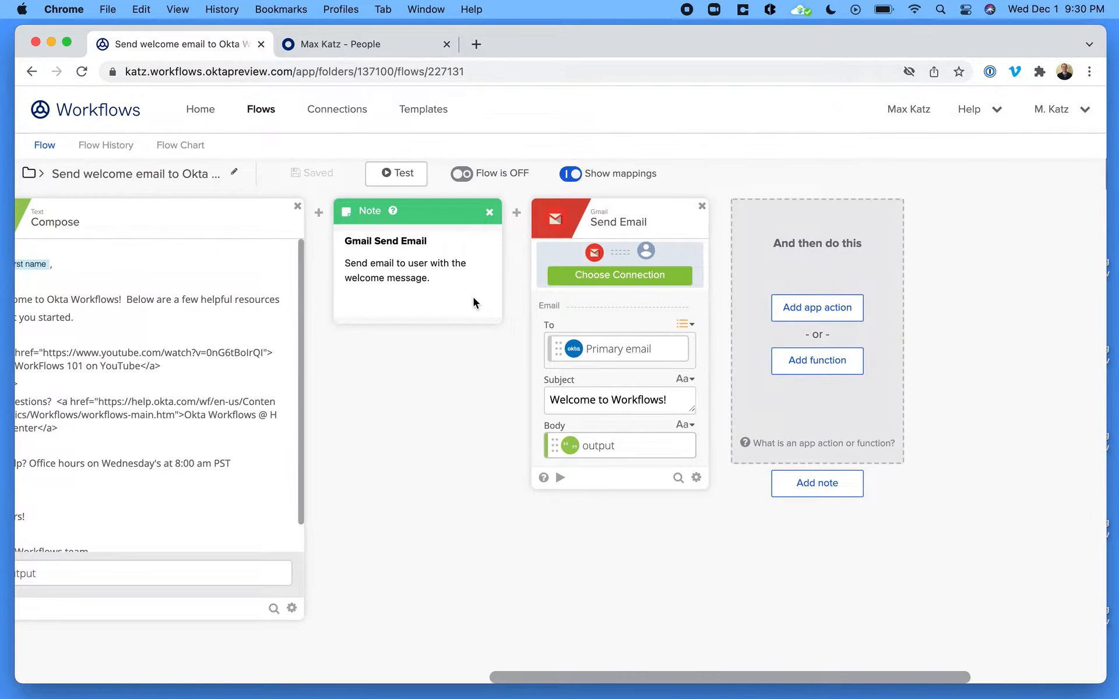
# Examine the flow's cards from the User Assigned to Application trigger through Read User and the Compose message text to Send Email
pyautogui.hscroll(-15, 528, 564)
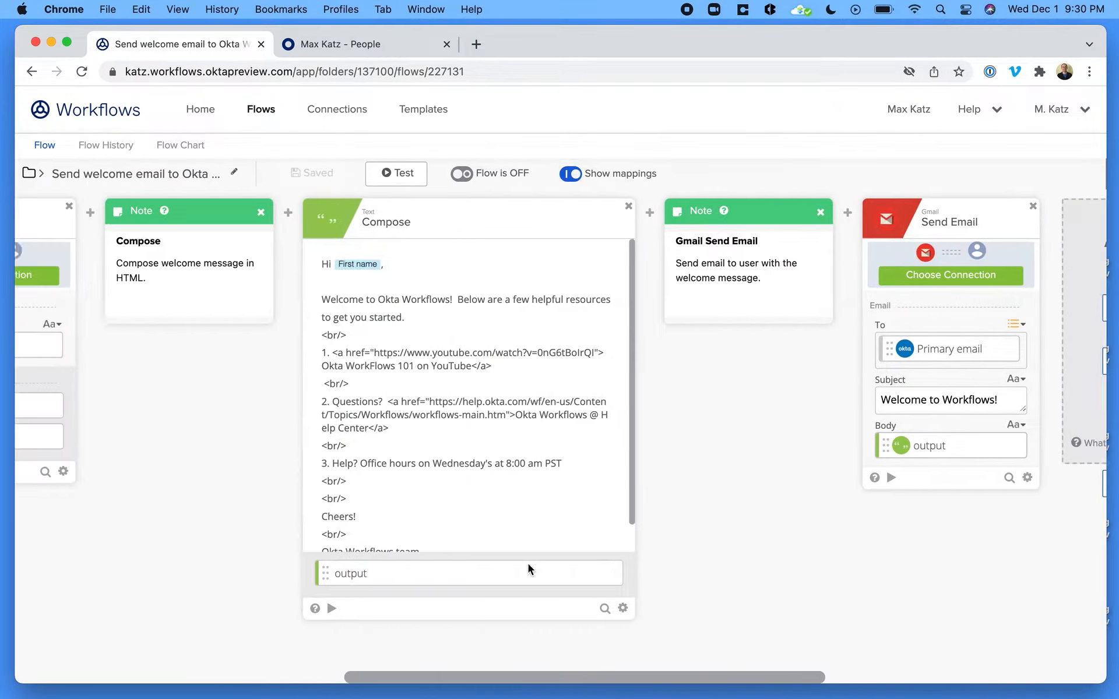
pyautogui.hscroll(-8, 528, 565)
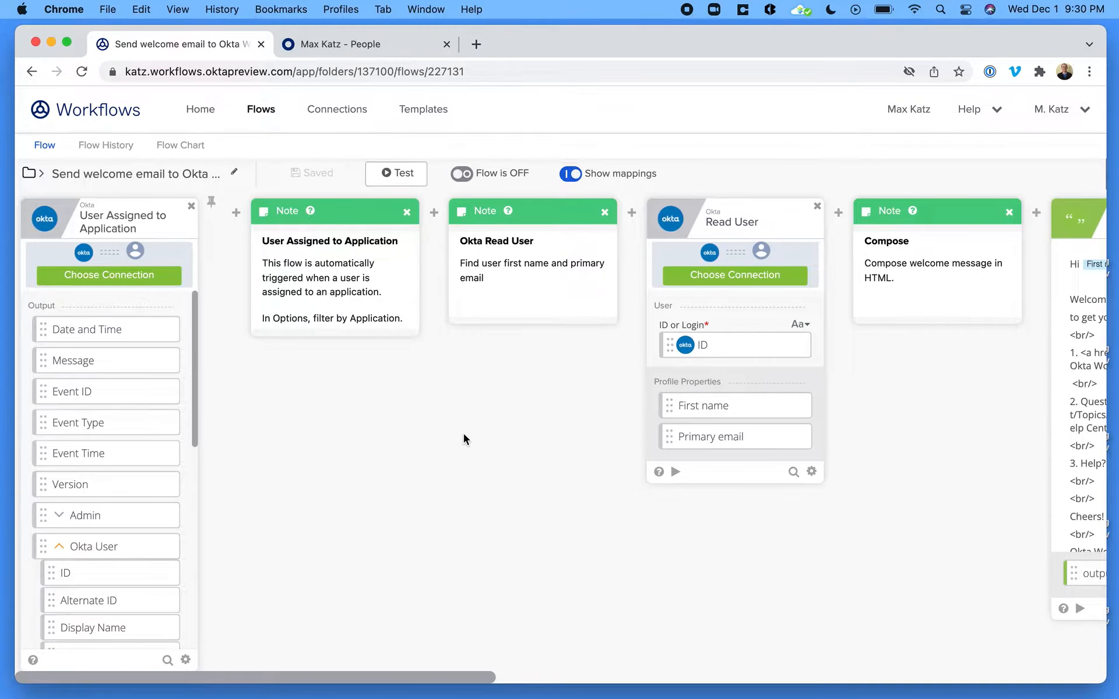
pyautogui.hscroll(1, 493, 422)
pyautogui.hscroll(10, 493, 422)
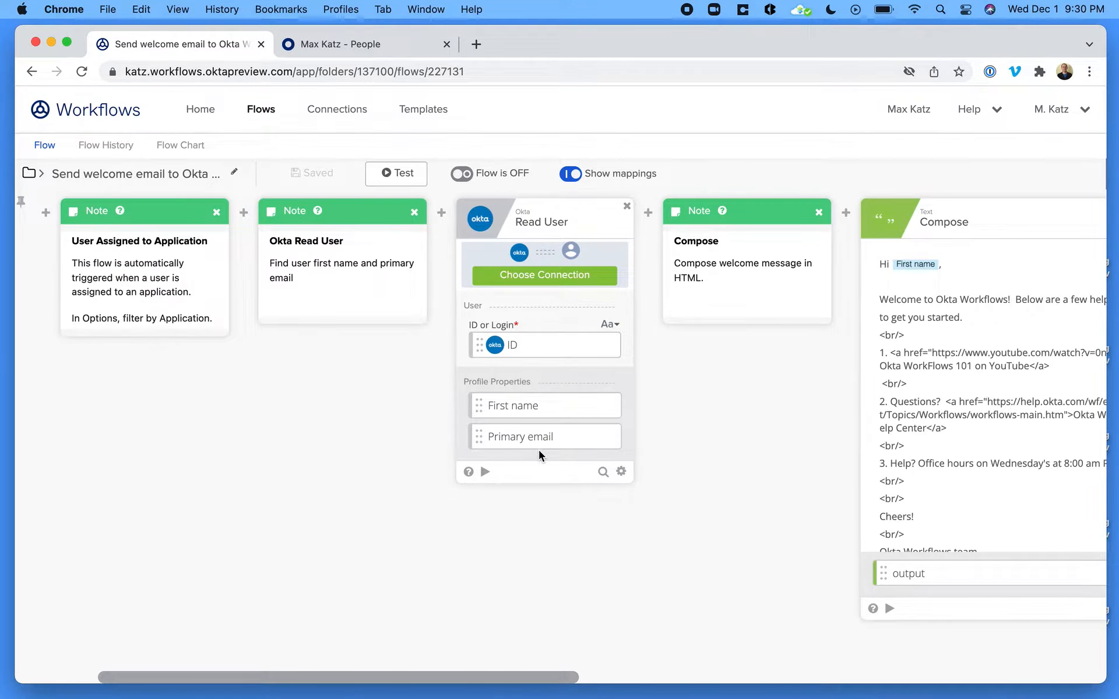
pyautogui.hscroll(8, 587, 453)
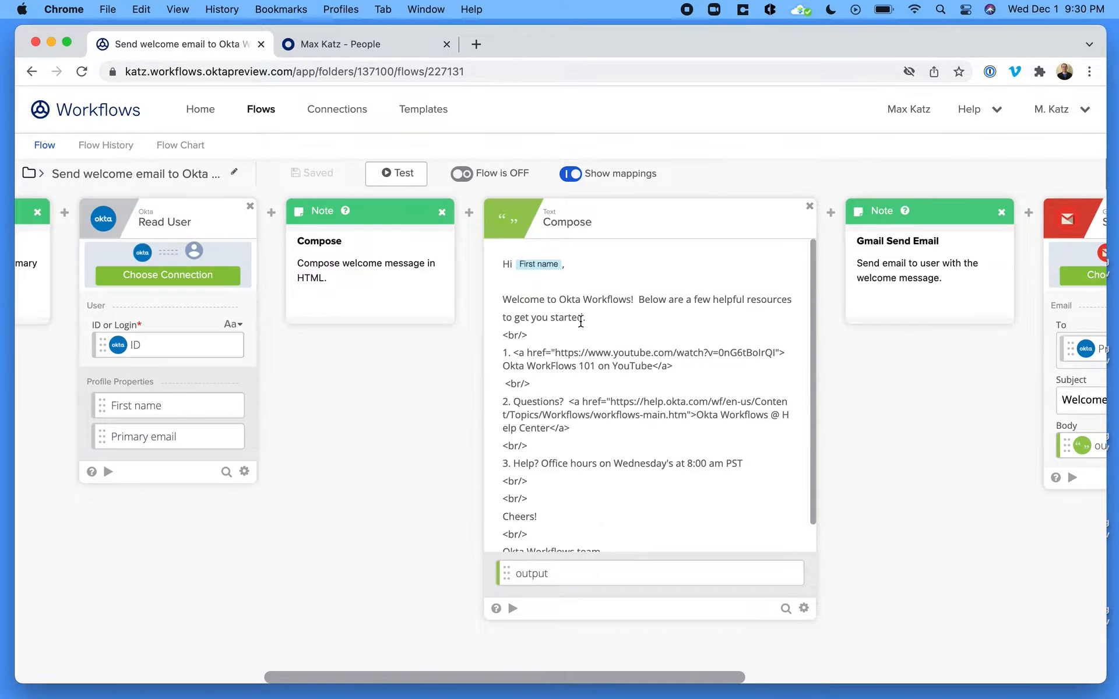
pyautogui.scroll(-1, 685, 363)
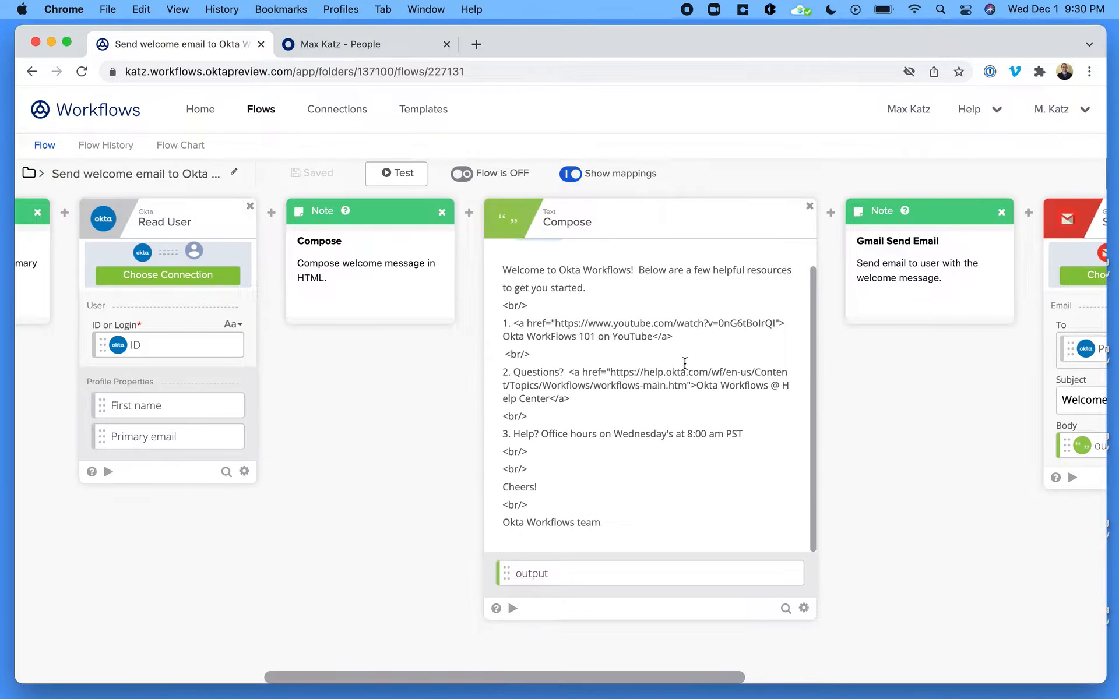
pyautogui.hscroll(3, 685, 364)
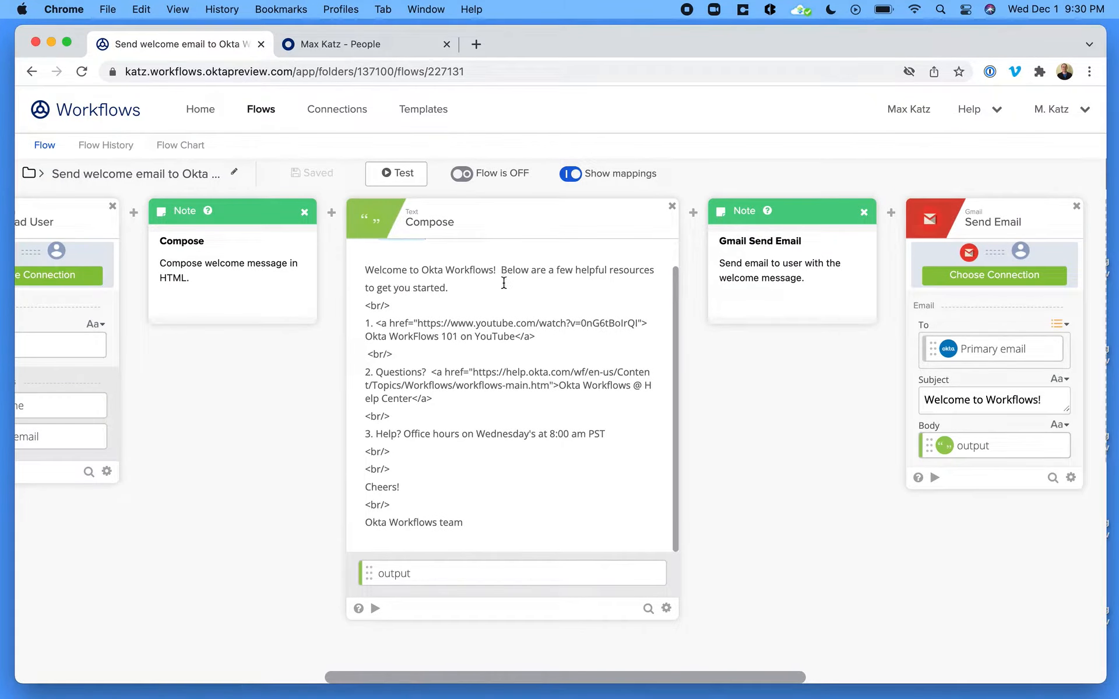
pyautogui.doubleClick(463, 270)
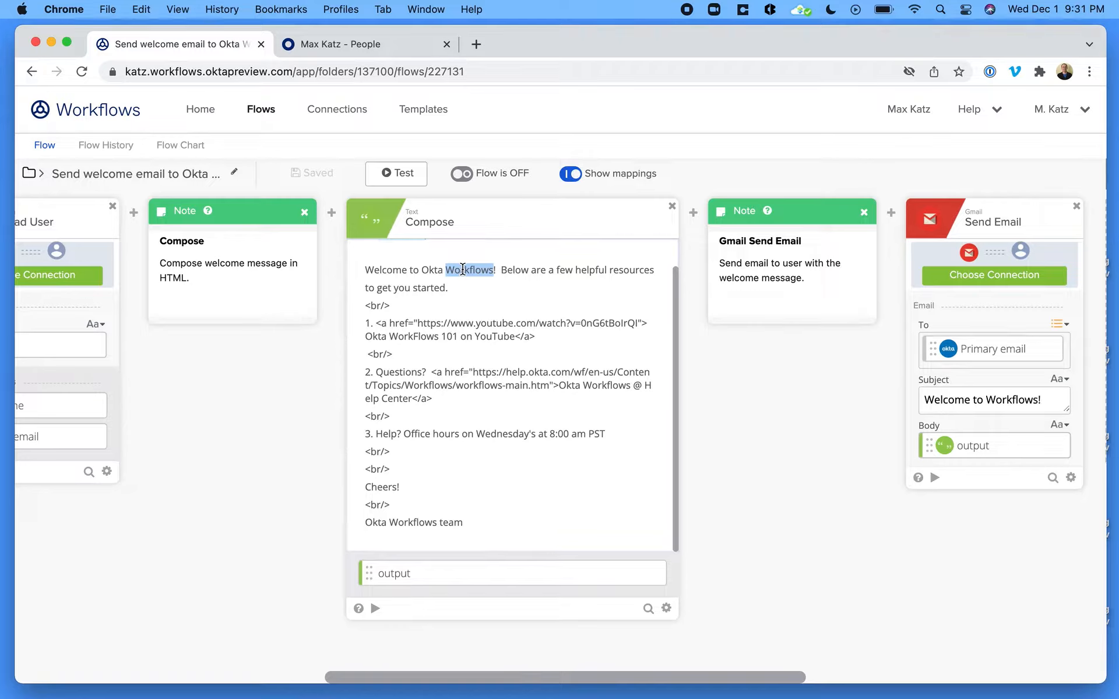
pyautogui.click(507, 464)
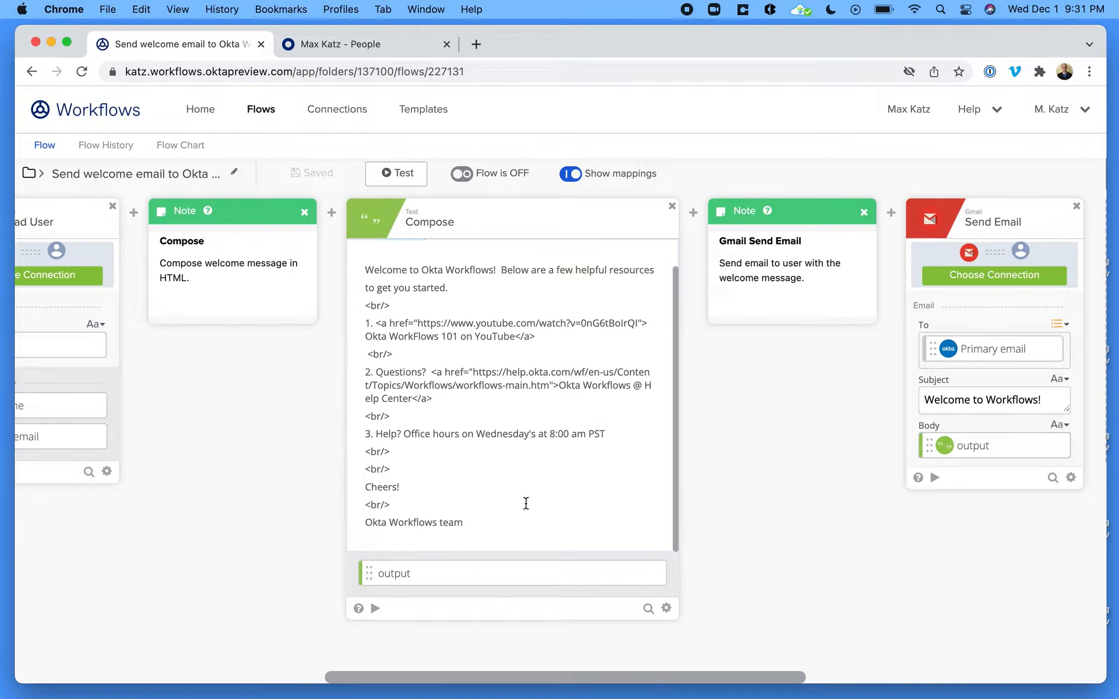
pyautogui.hscroll(2, 747, 505)
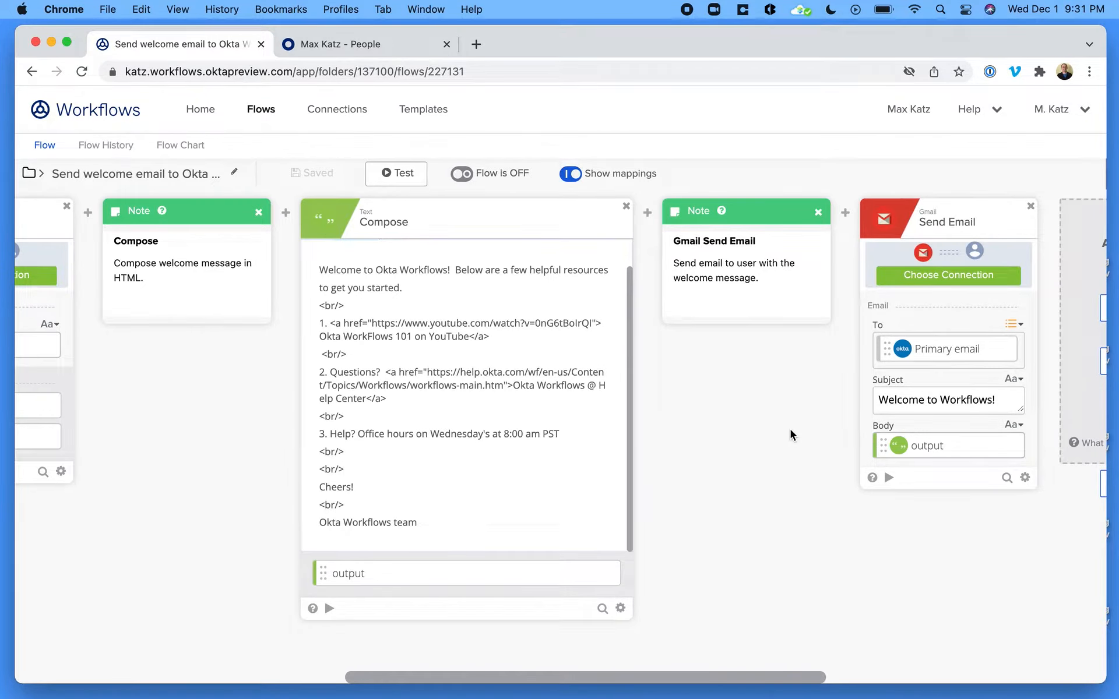
pyautogui.hscroll(-15, 791, 429)
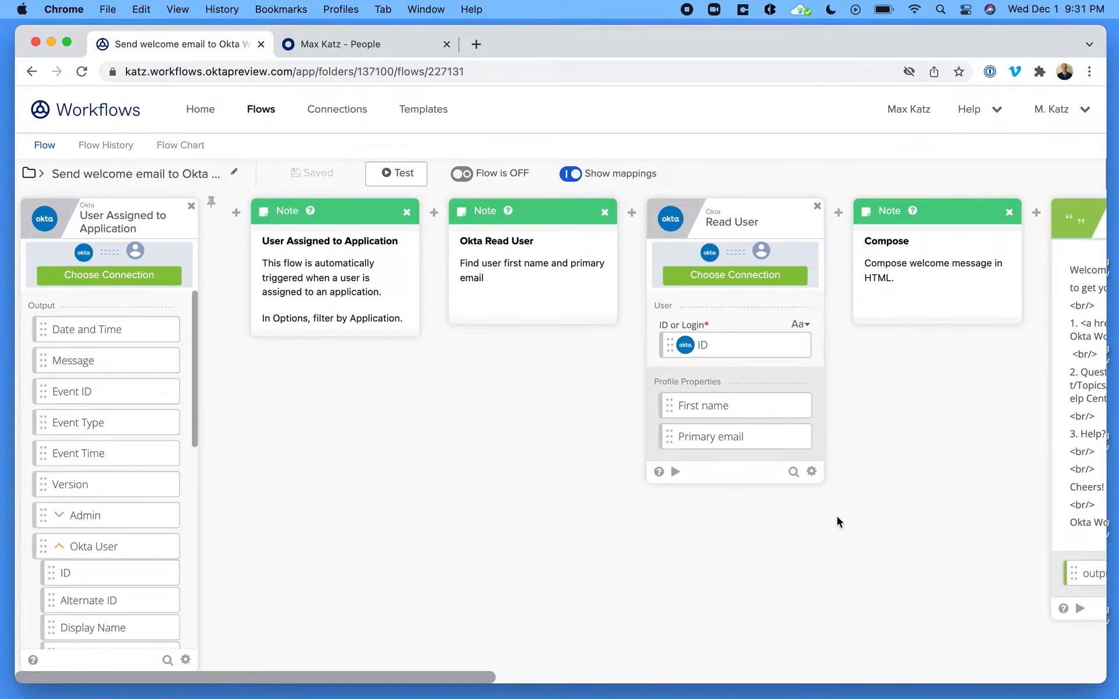
pyautogui.hscroll(4, 854, 543)
pyautogui.hscroll(5, 854, 543)
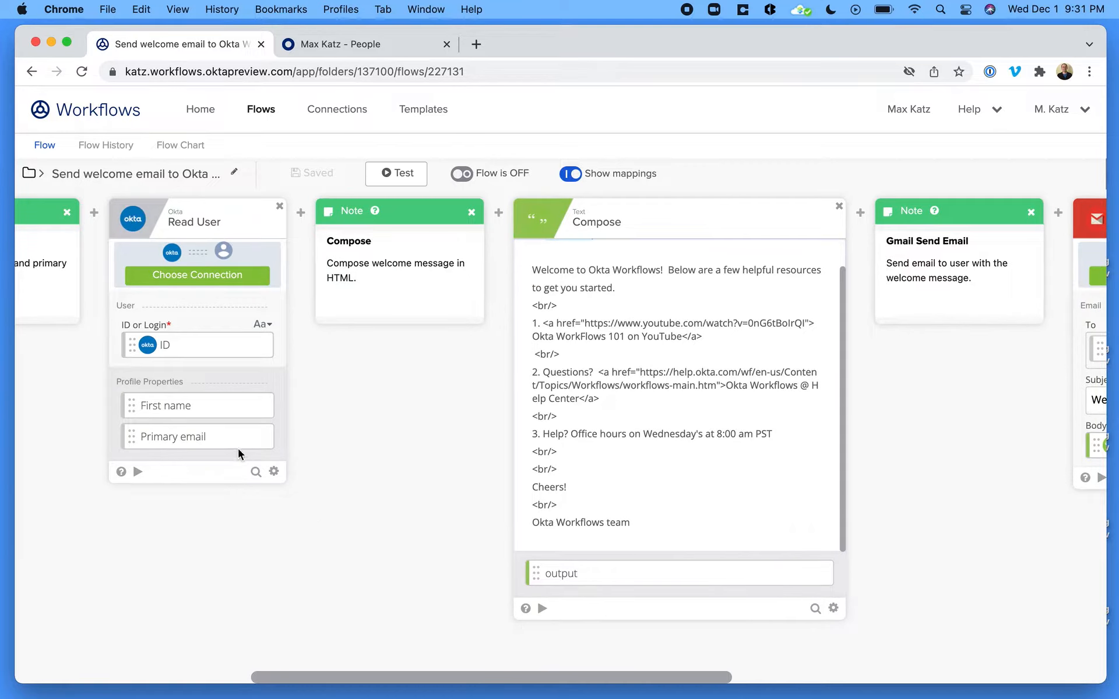
pyautogui.hscroll(2, 321, 520)
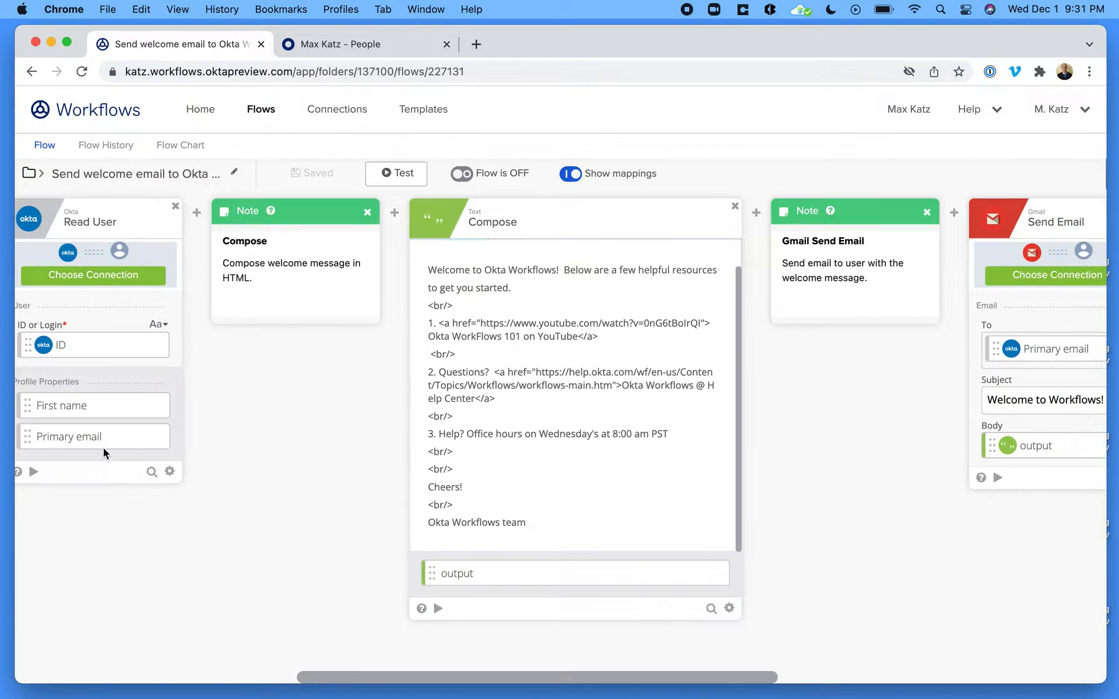
pyautogui.hscroll(-5, 329, 533)
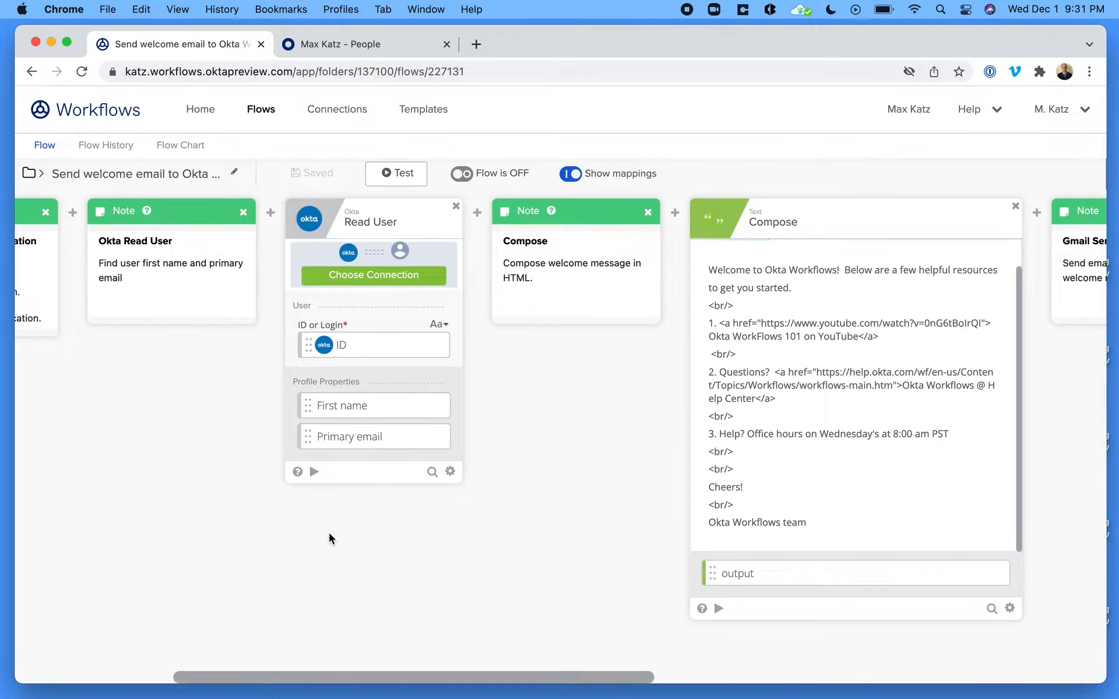
# View the flow as a flow chart and return to the flow editor
pyautogui.click(182, 148)
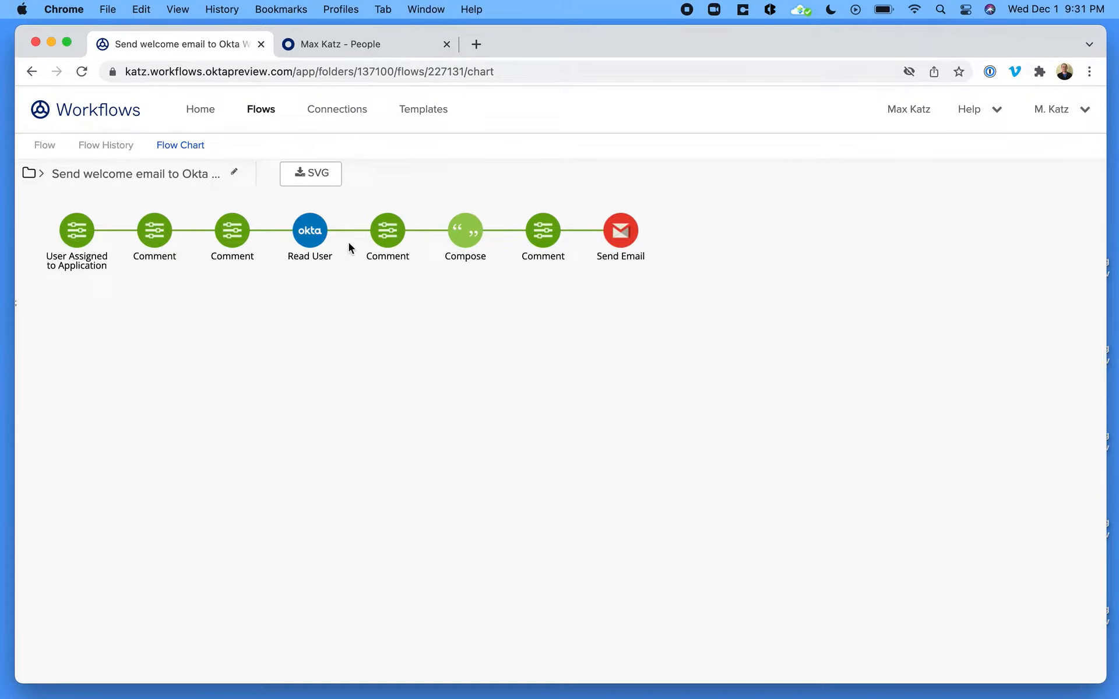
pyautogui.click(44, 146)
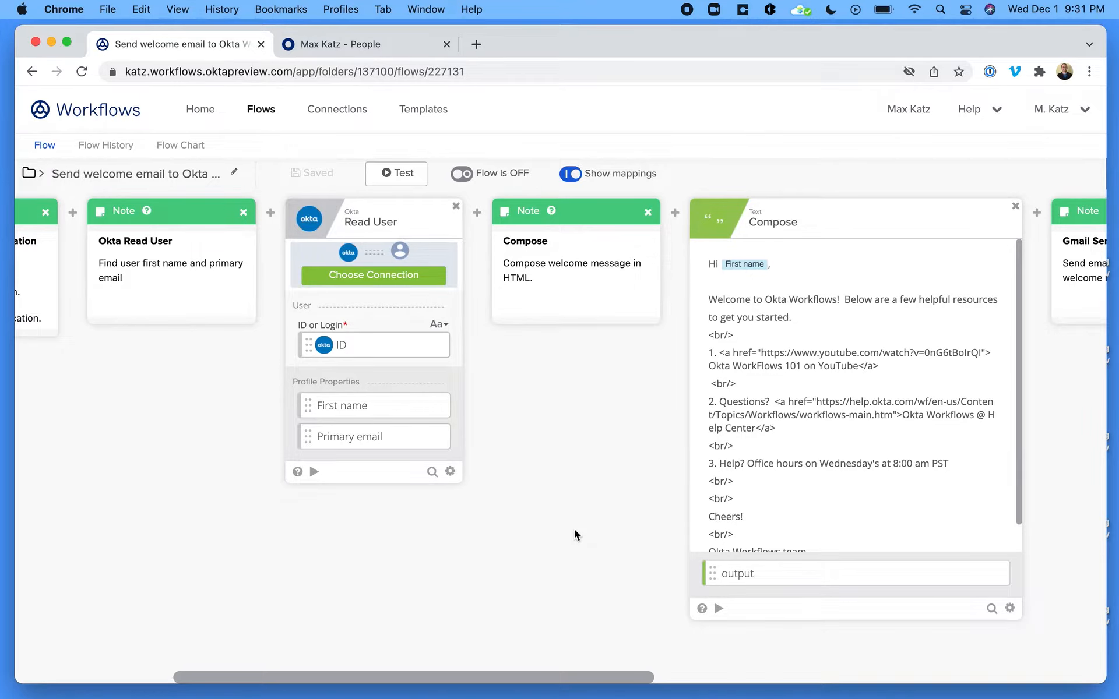
pyautogui.hscroll(-7, 575, 529)
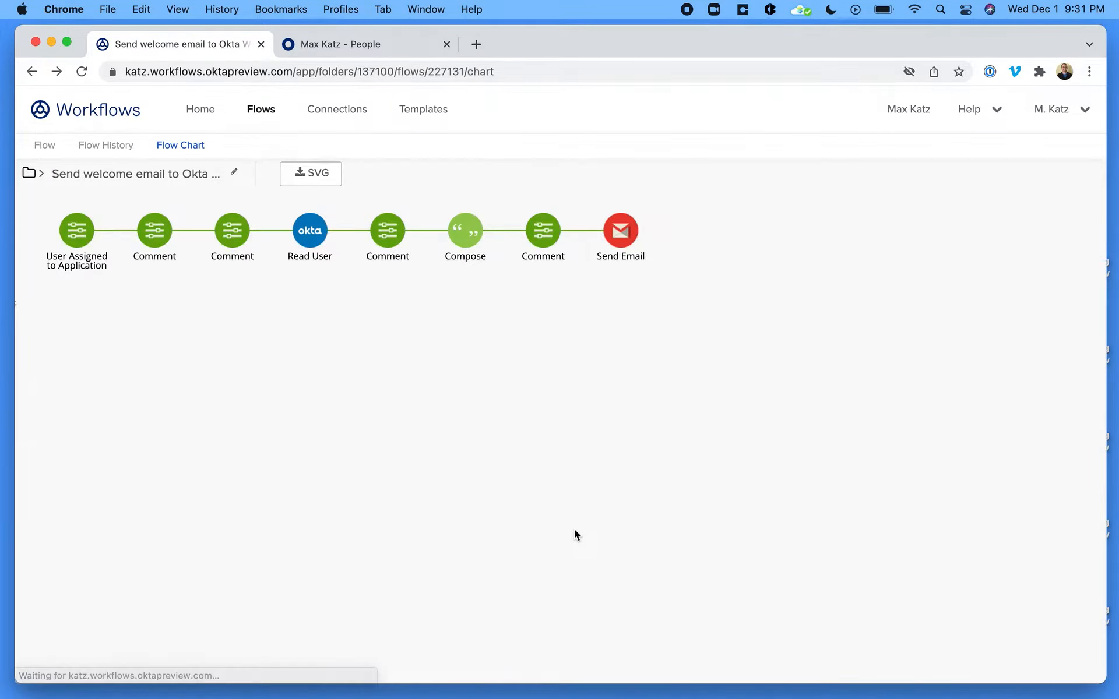
pyautogui.click(45, 145)
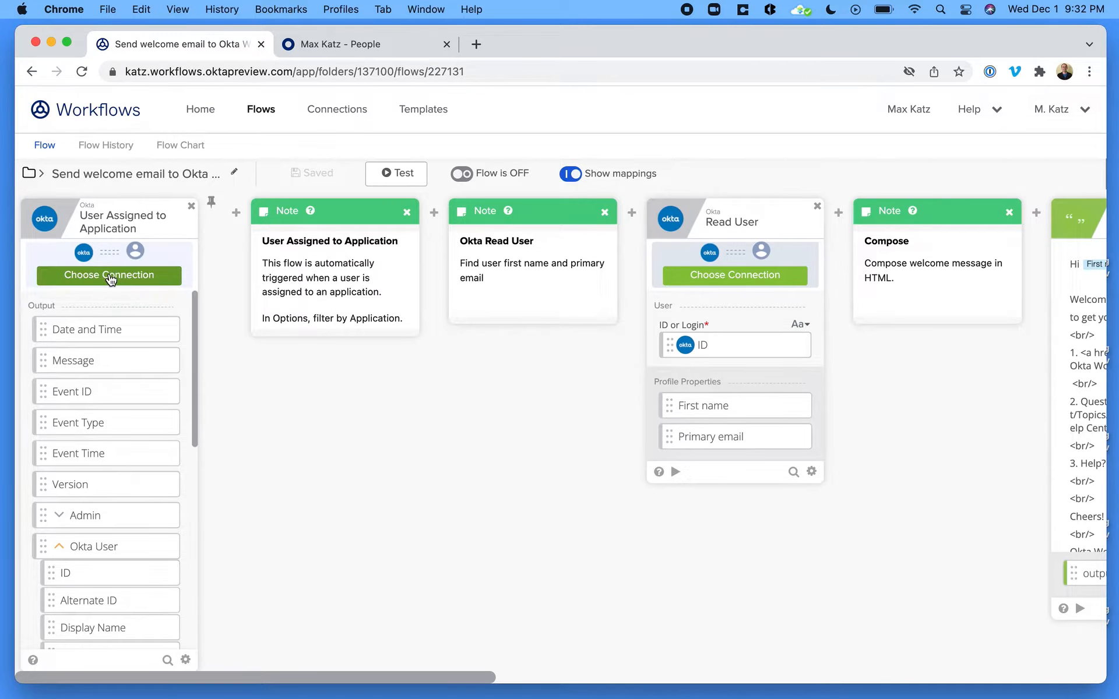
# Connect the User Assigned to Application card to Okta Preview and save its options with application salesforce and instance Salesforce.com
pyautogui.click(113, 278)
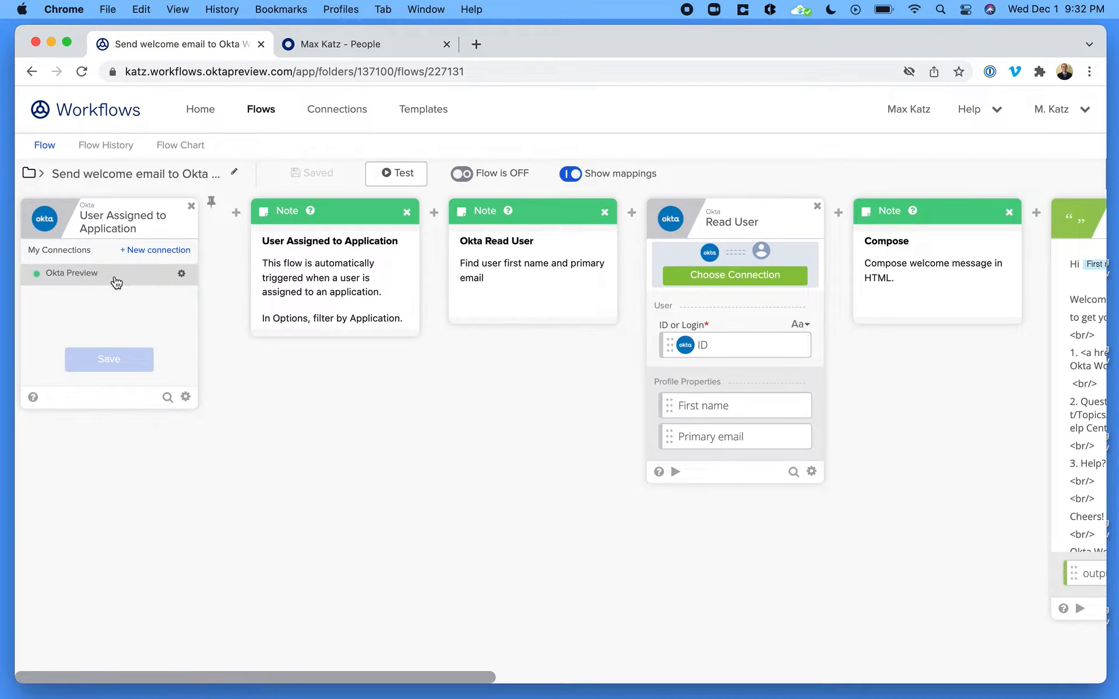
pyautogui.click(123, 281)
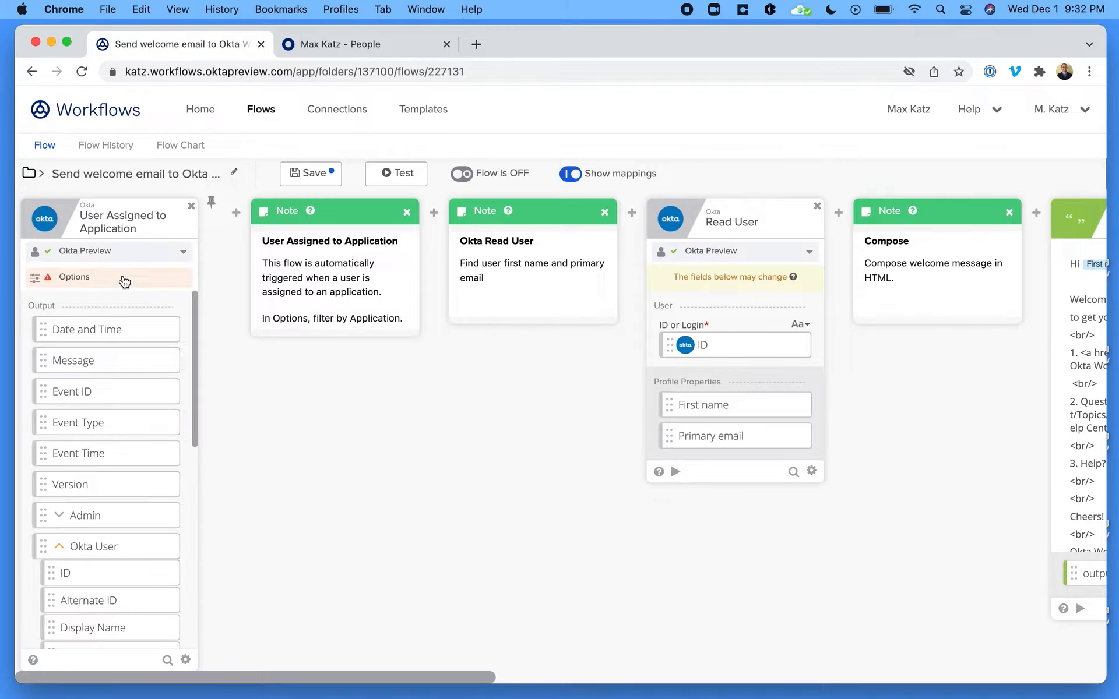
pyautogui.scroll(-10, 126, 373)
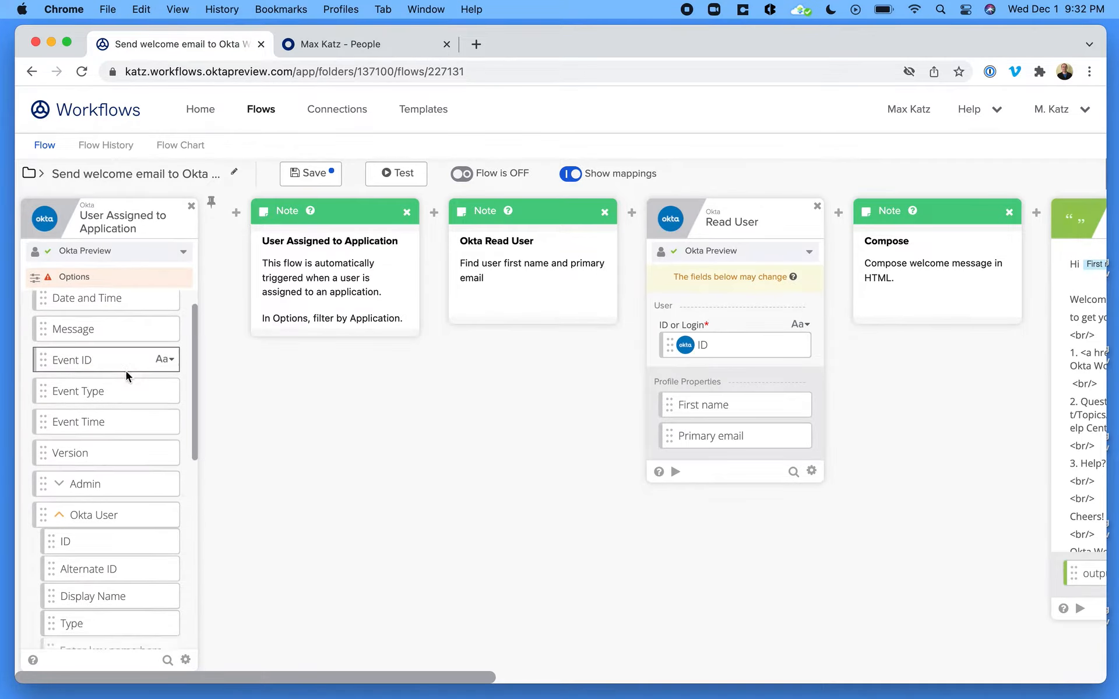
pyautogui.click(91, 276)
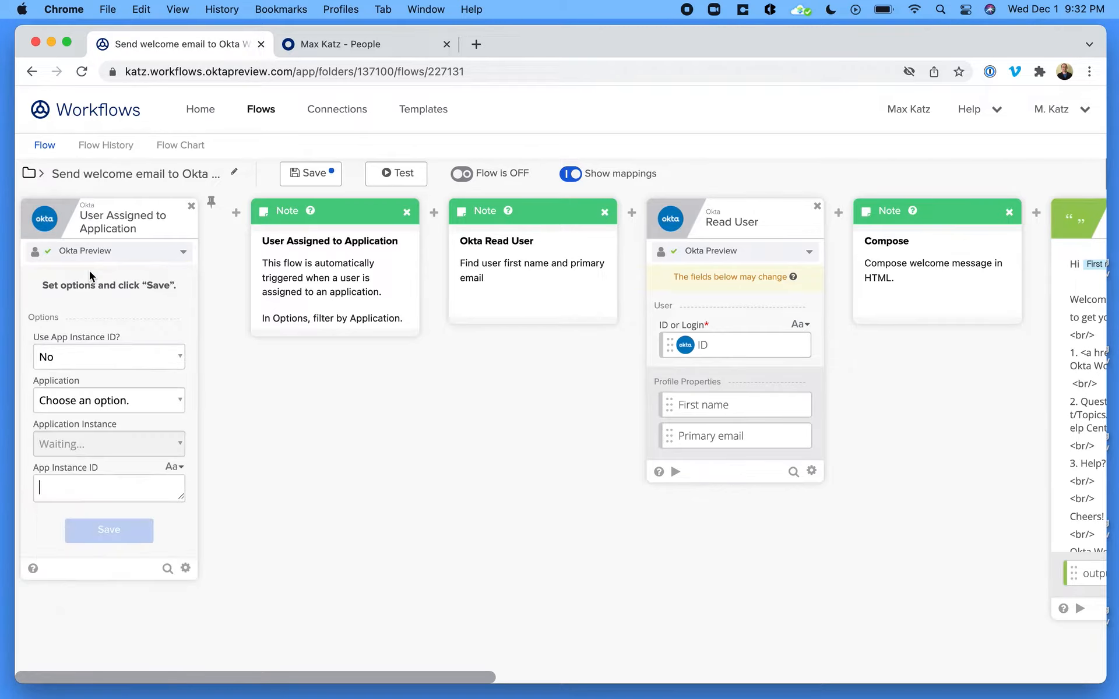
pyautogui.click(129, 401)
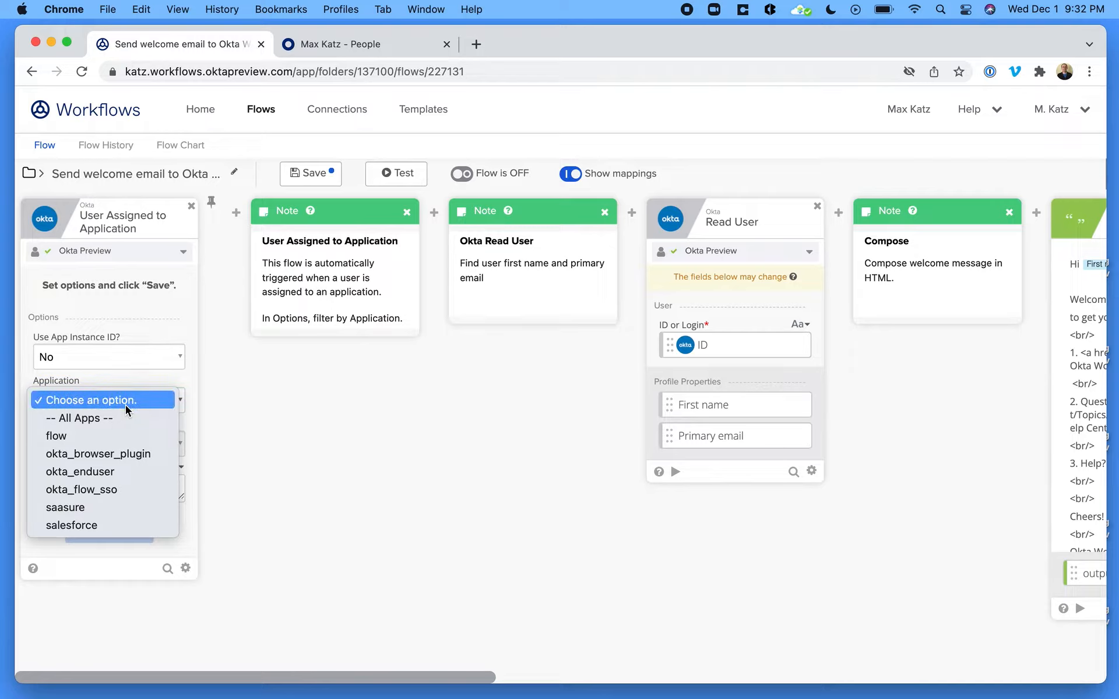
pyautogui.click(118, 527)
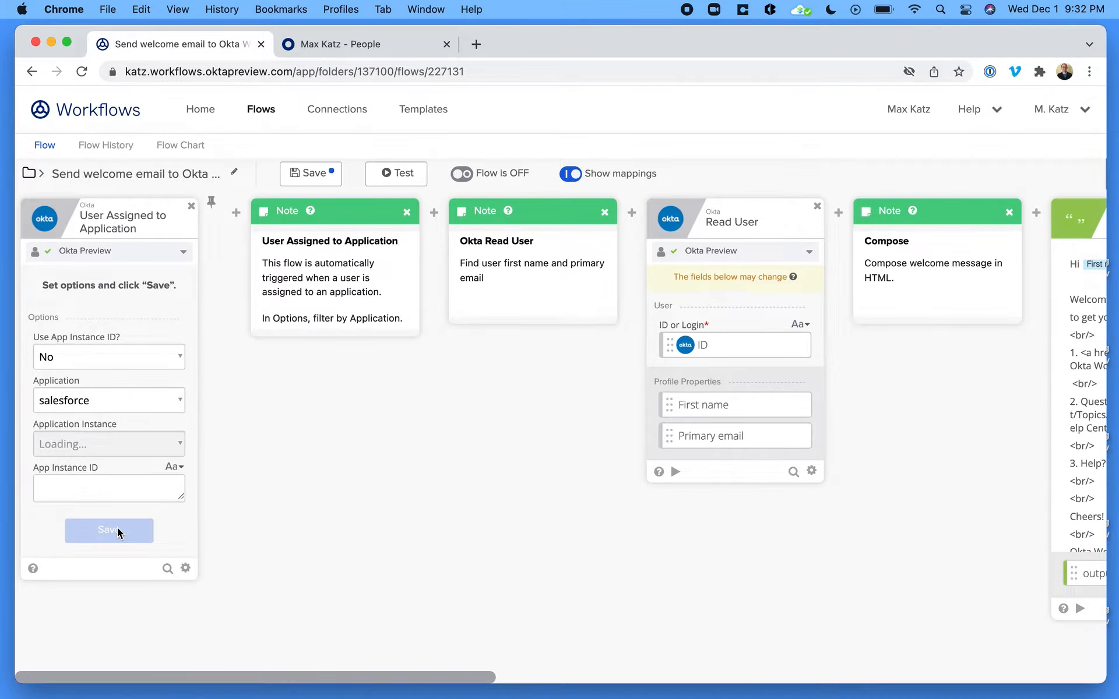
pyautogui.click(141, 446)
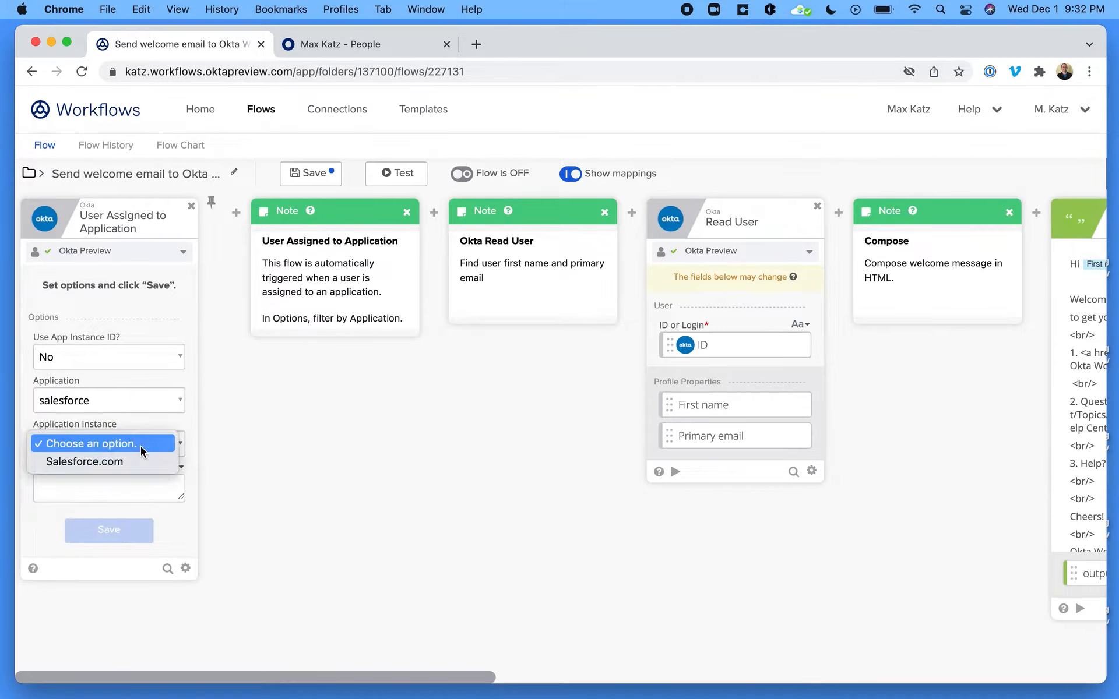
pyautogui.click(124, 465)
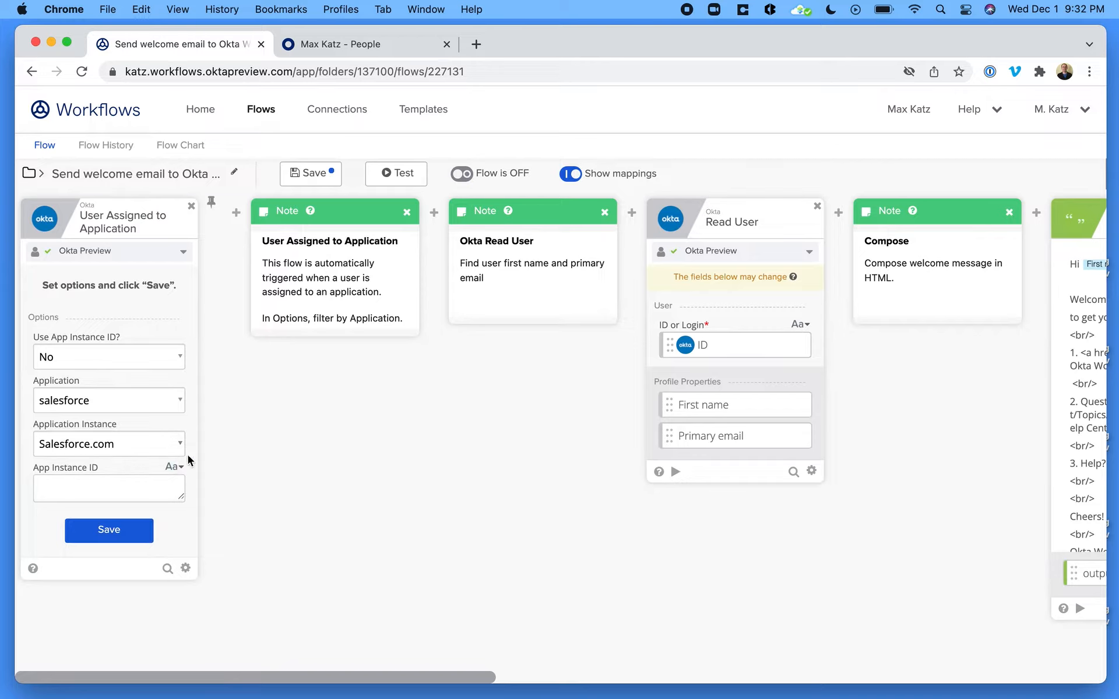
pyautogui.click(110, 534)
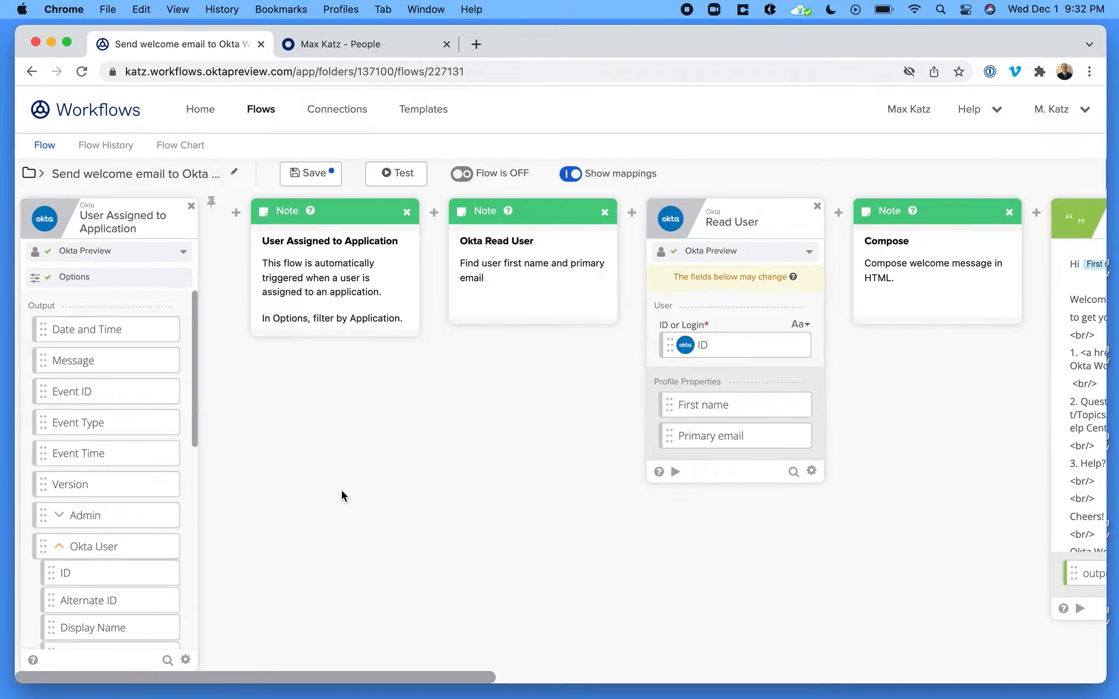
# Set the Send Email card's connection to Gmail (Okta)
pyautogui.hscroll(15, 342, 491)
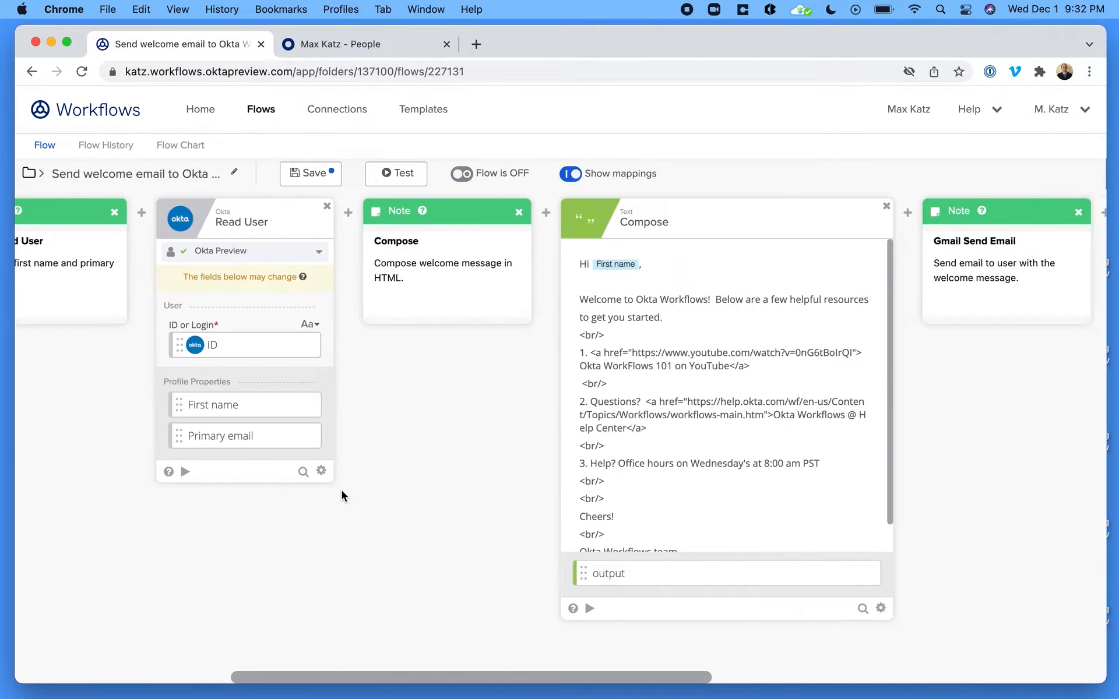
pyautogui.hscroll(4, 342, 491)
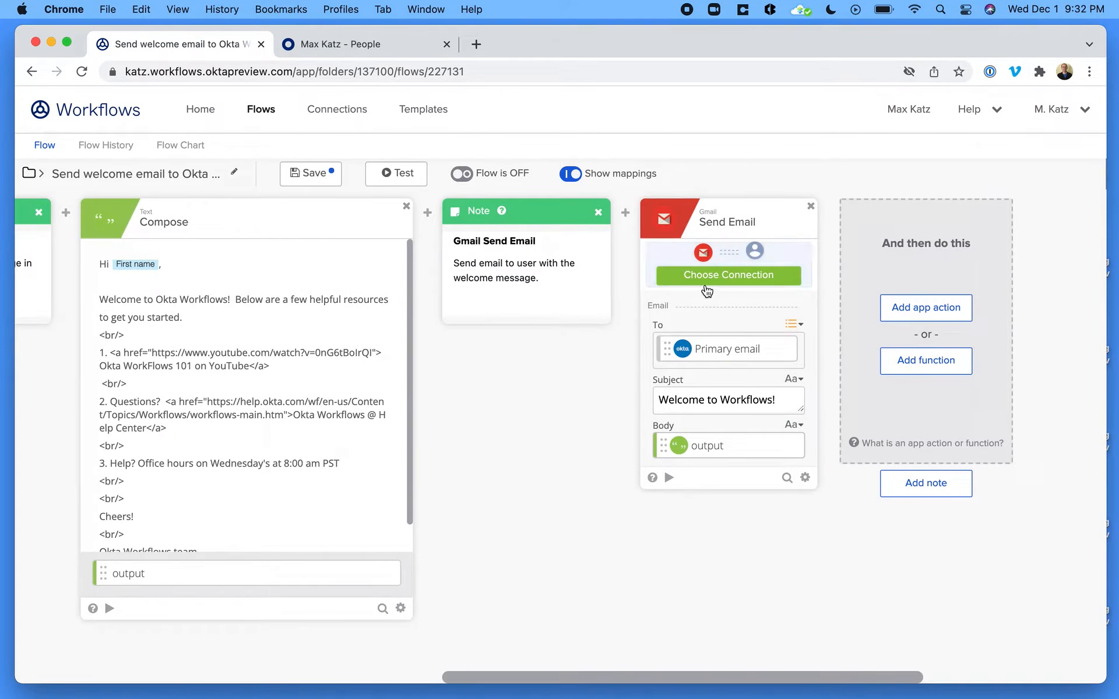
pyautogui.click(727, 275)
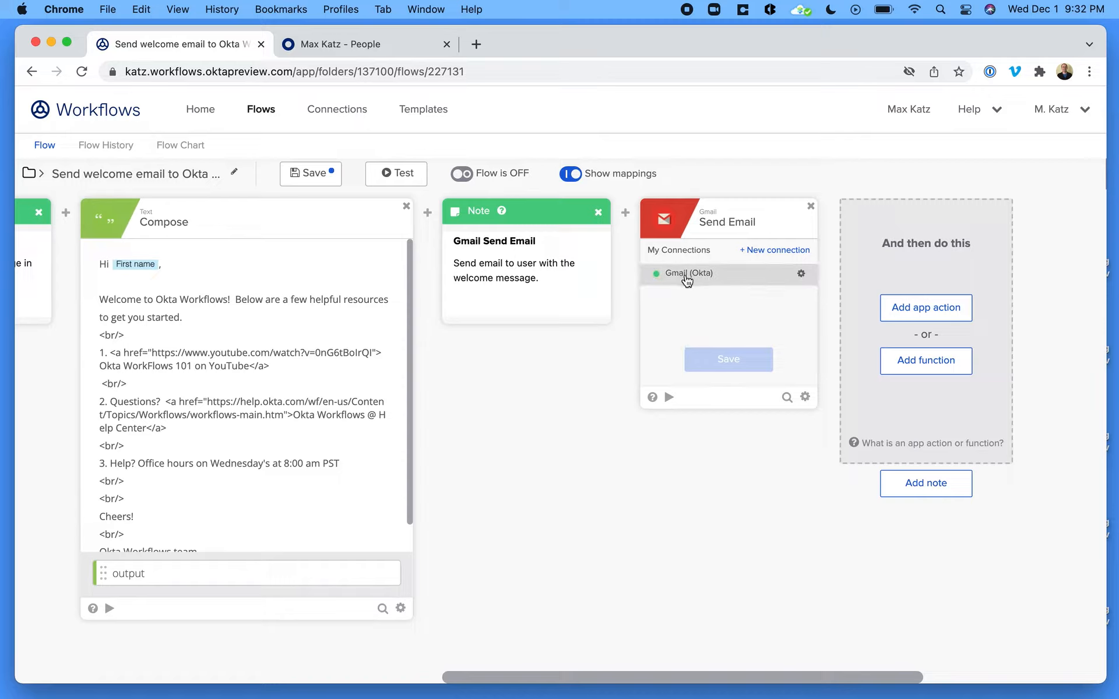
pyautogui.click(732, 283)
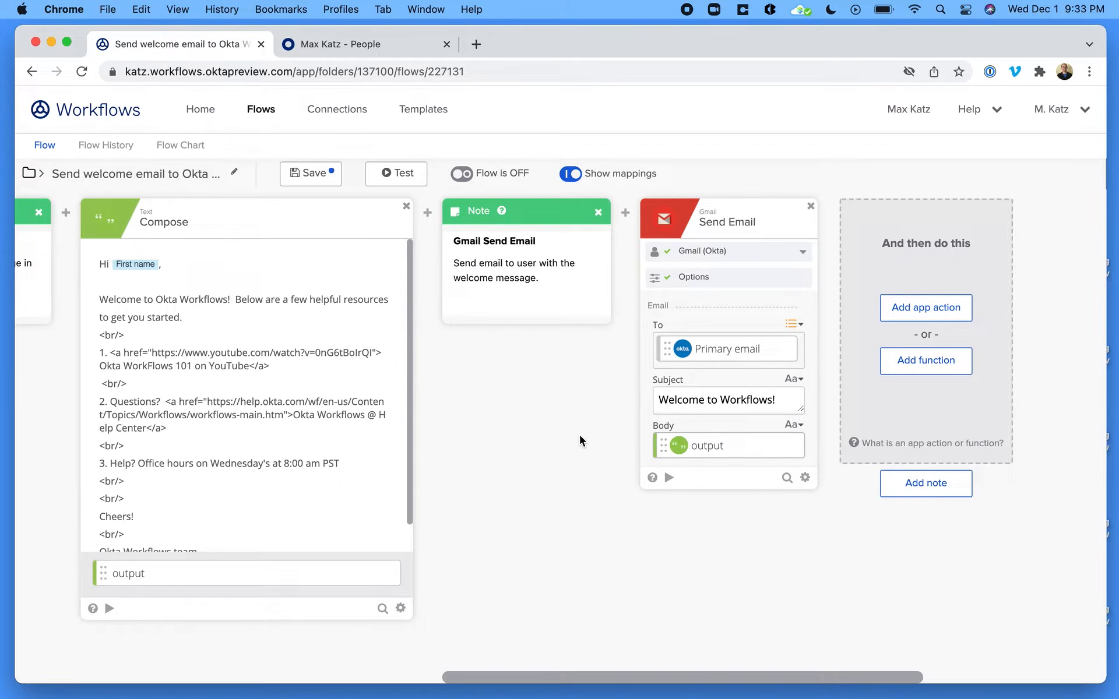
pyautogui.hscroll(-5, 580, 435)
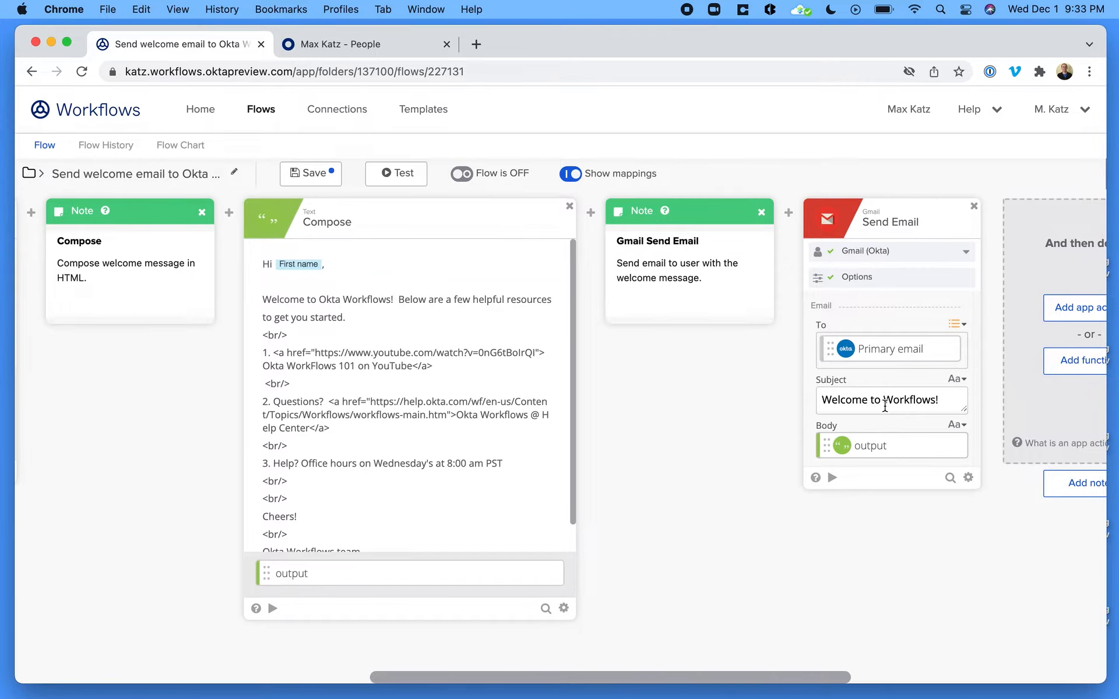
# Map the Application's Display Name output of the User Assigned to Application card to the Subject of the Send Email card
pyautogui.hscroll(-10, 138, 512)
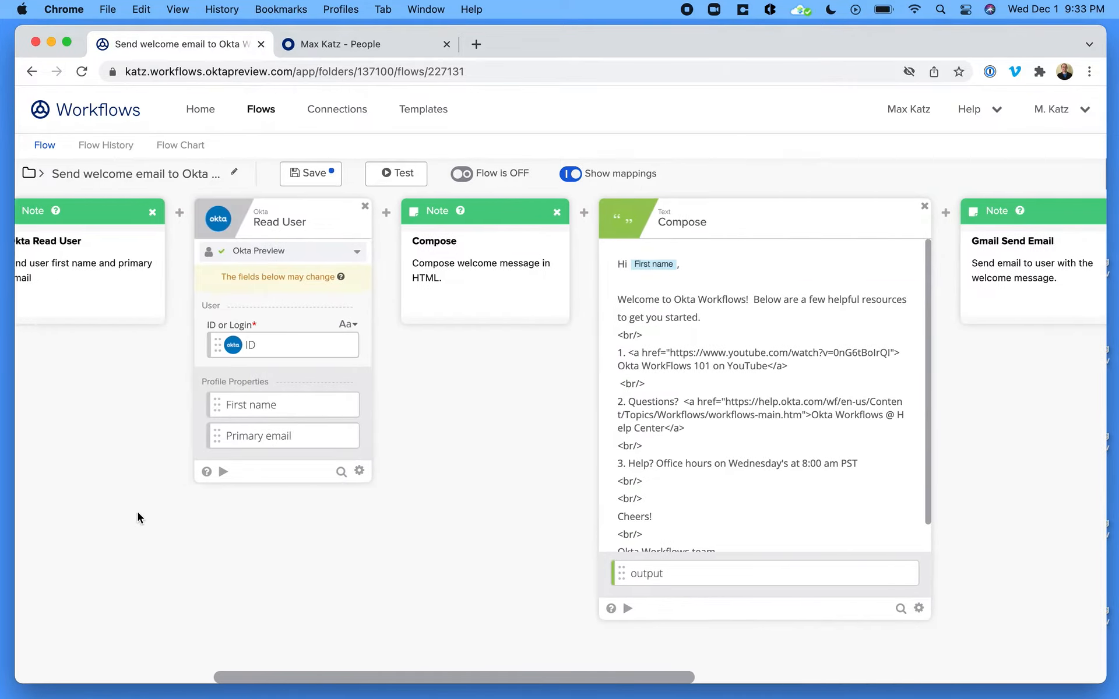
pyautogui.hscroll(-5, 138, 512)
pyautogui.scroll(-8, 129, 467)
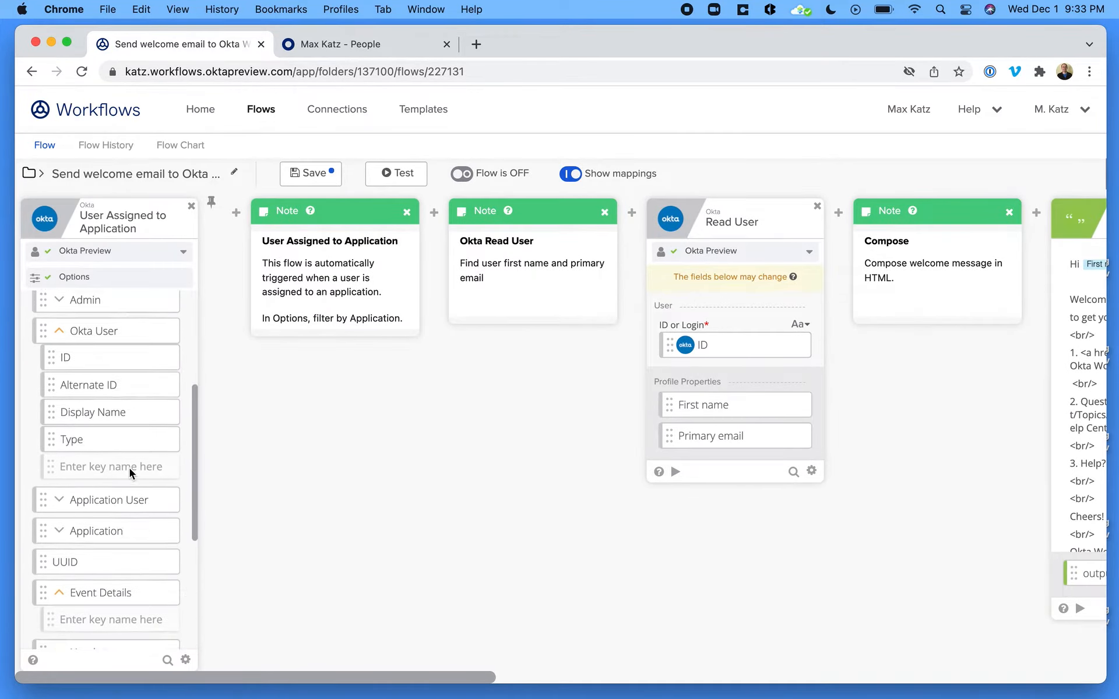
pyautogui.scroll(-2, 131, 474)
pyautogui.scroll(-2, 130, 470)
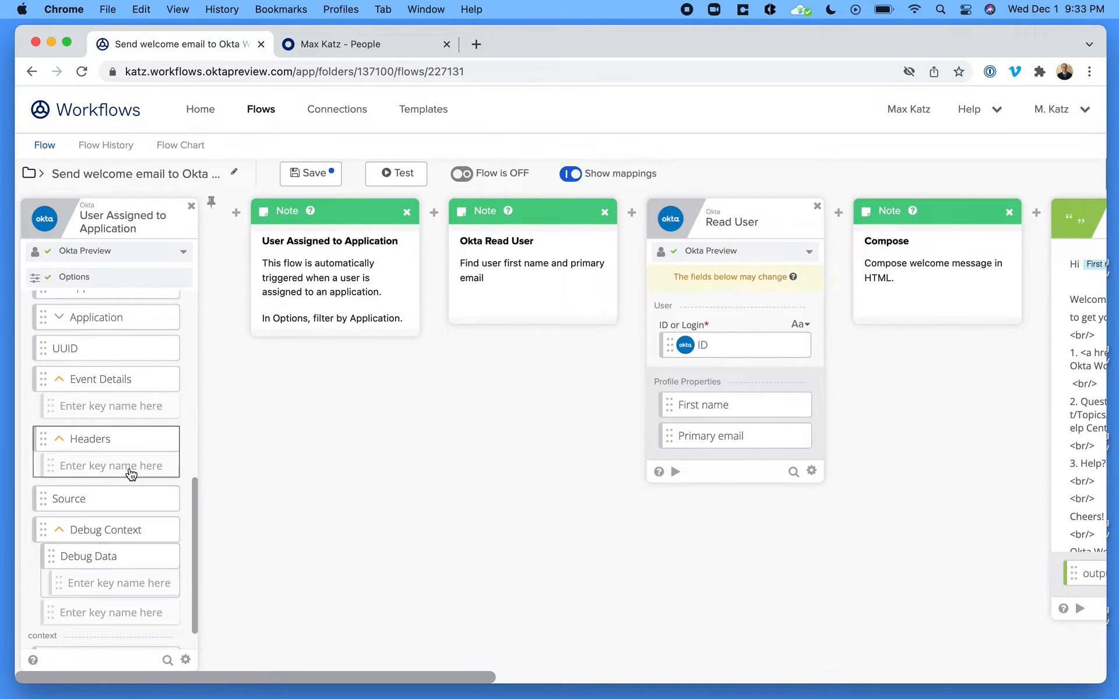
pyautogui.scroll(4, 130, 524)
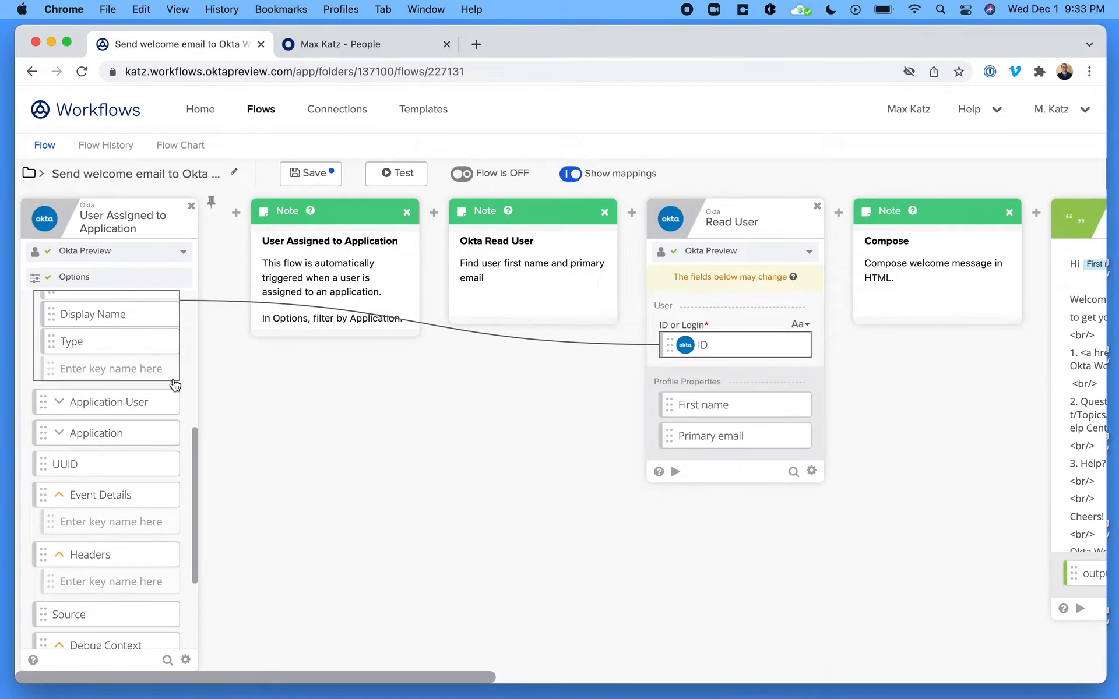
pyautogui.click(59, 434)
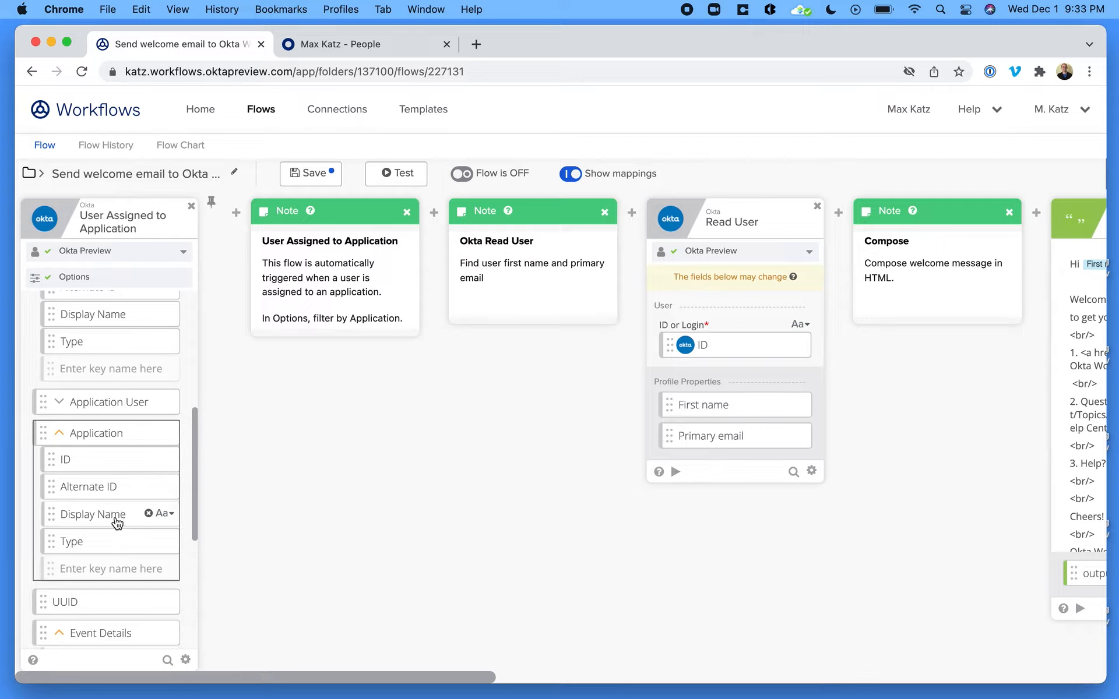
pyautogui.moveTo(121, 522); pyautogui.dragTo(800, 412)
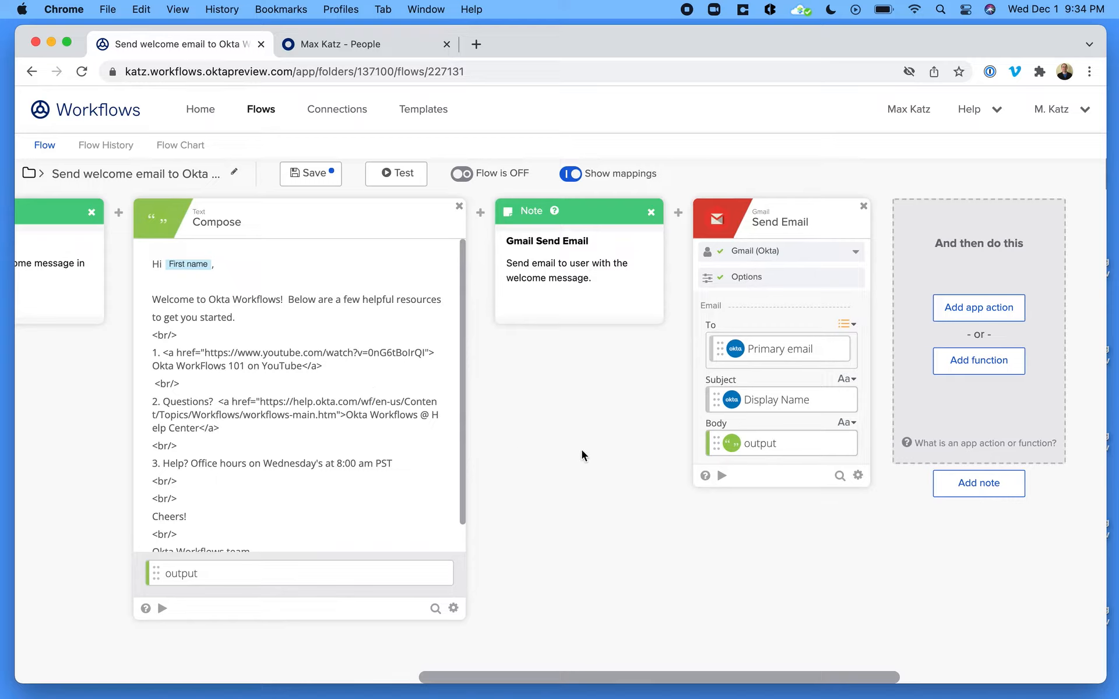
# Save the flow as Send welcome email to Okta Workflow users with saving of all data that passes through it enabled
pyautogui.click(312, 175)
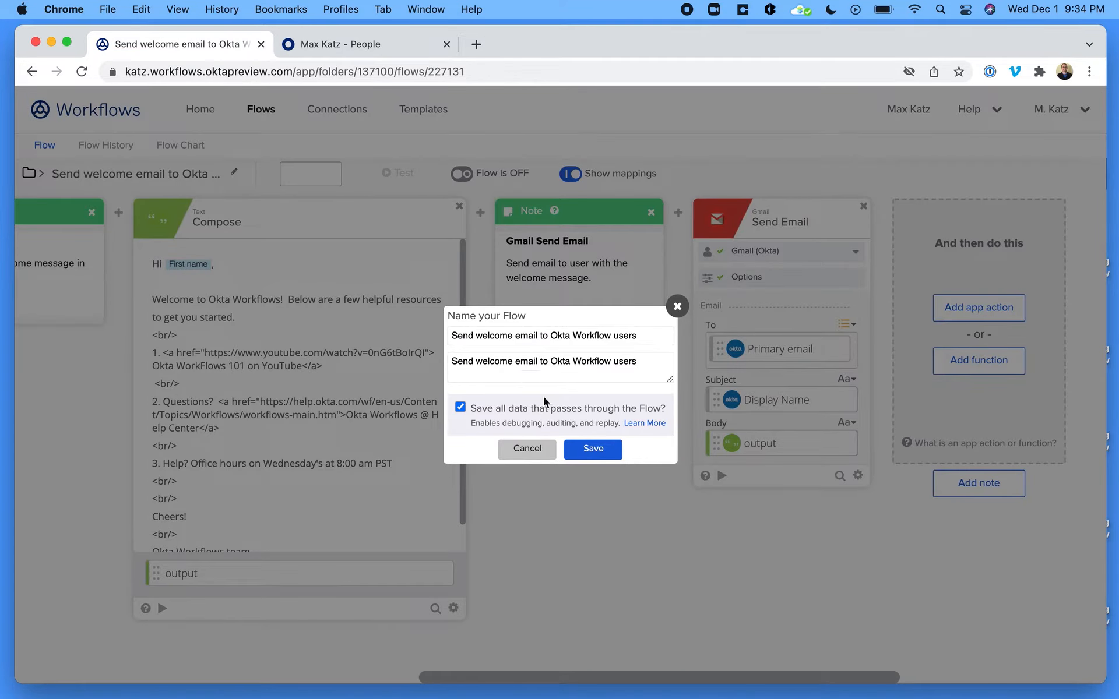
pyautogui.click(591, 449)
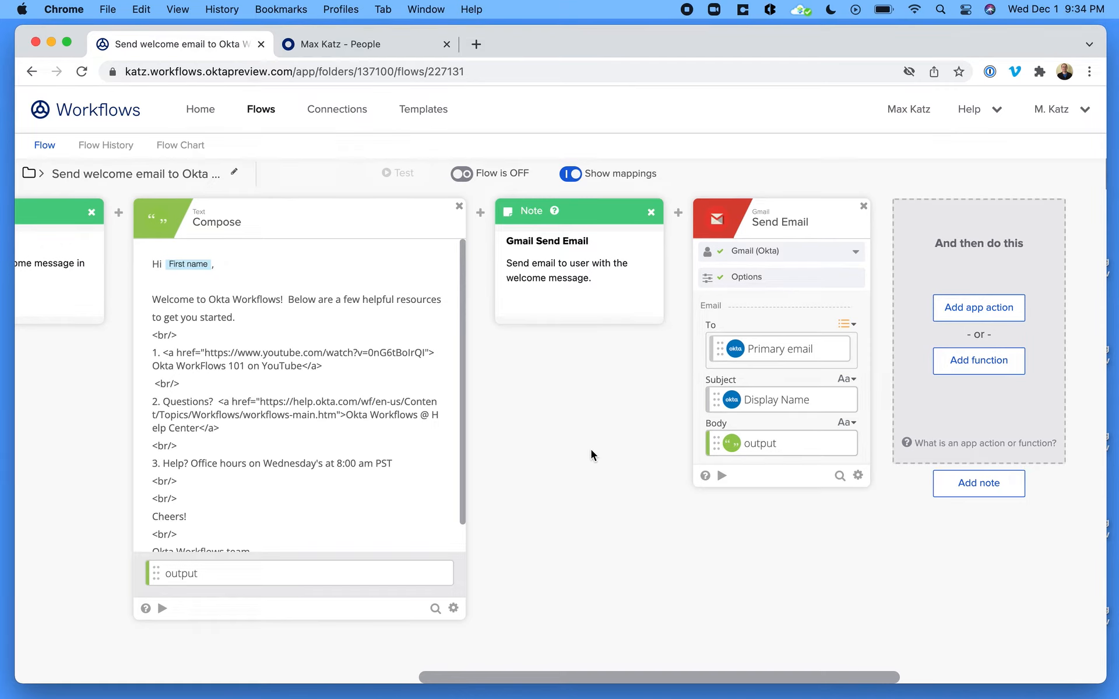
# Review the flow's mappings from the User Assigned to Application trigger through Read User and Compose to Send Email
pyautogui.hscroll(-5, 591, 449)
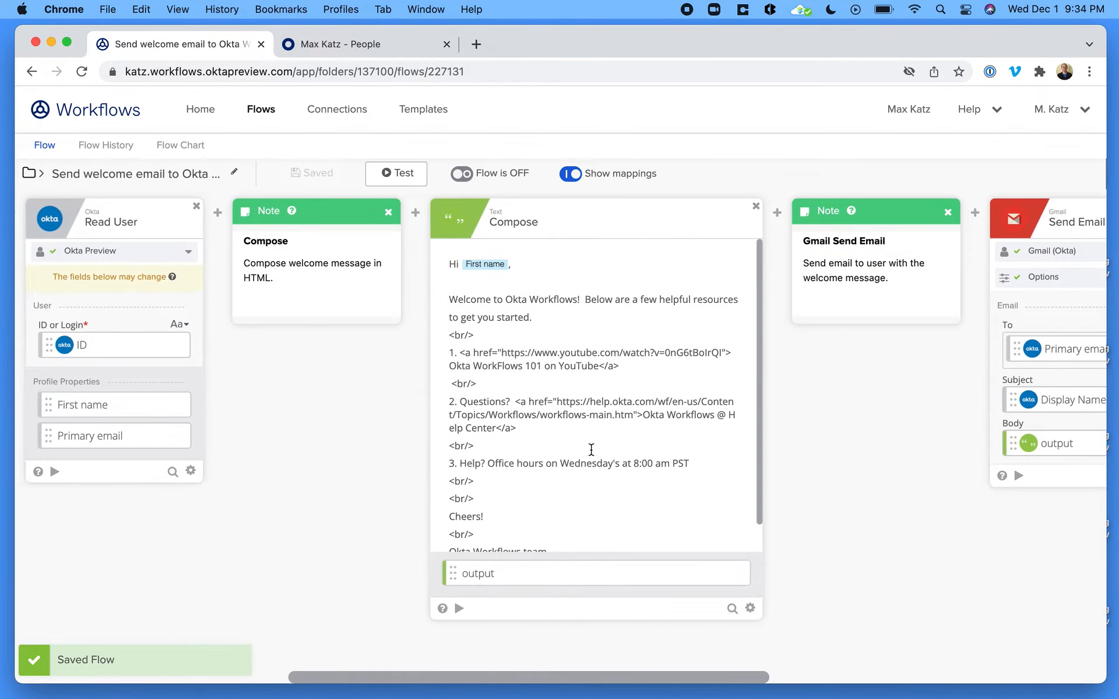
pyautogui.hscroll(-10, 591, 449)
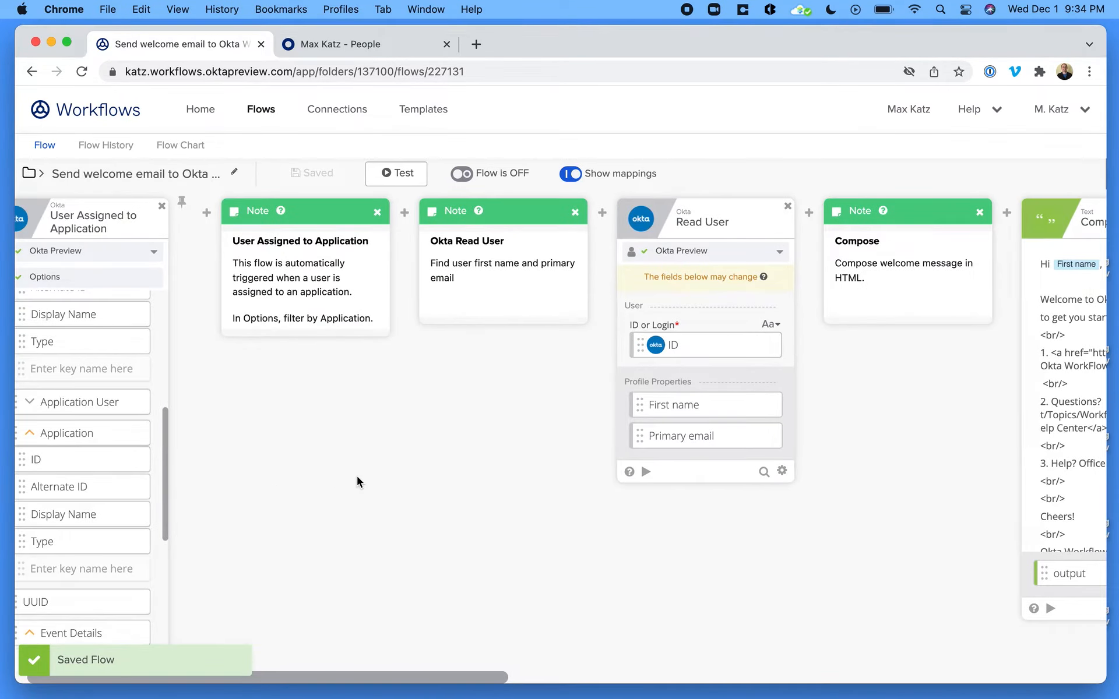
pyautogui.hscroll(-2, 357, 477)
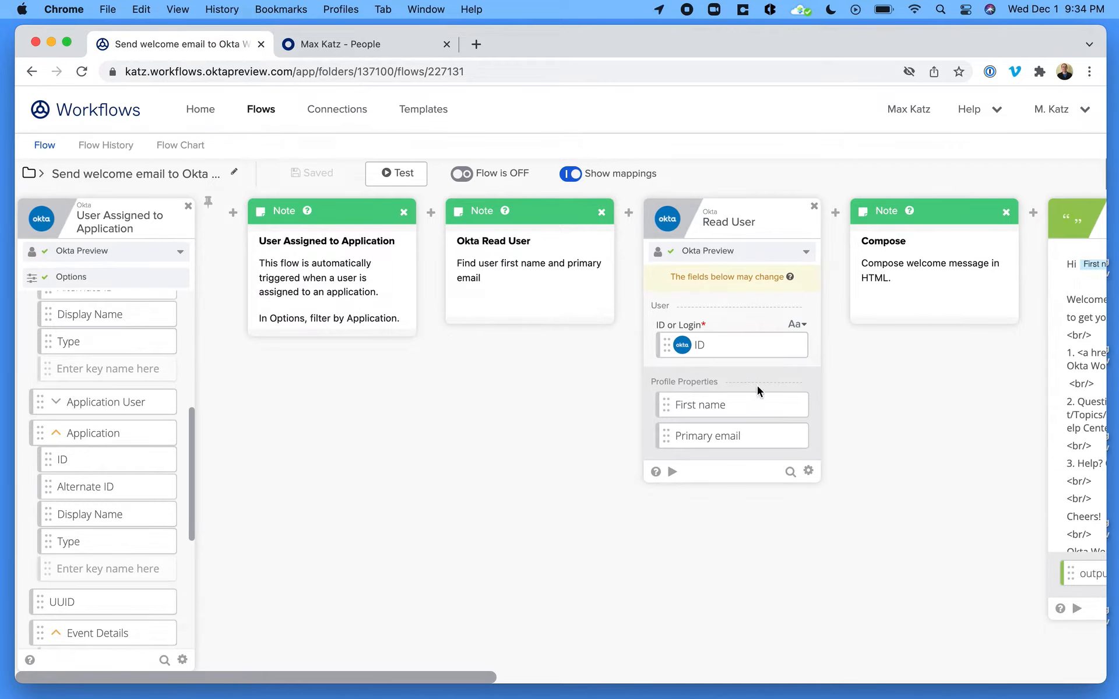
pyautogui.hscroll(10, 757, 386)
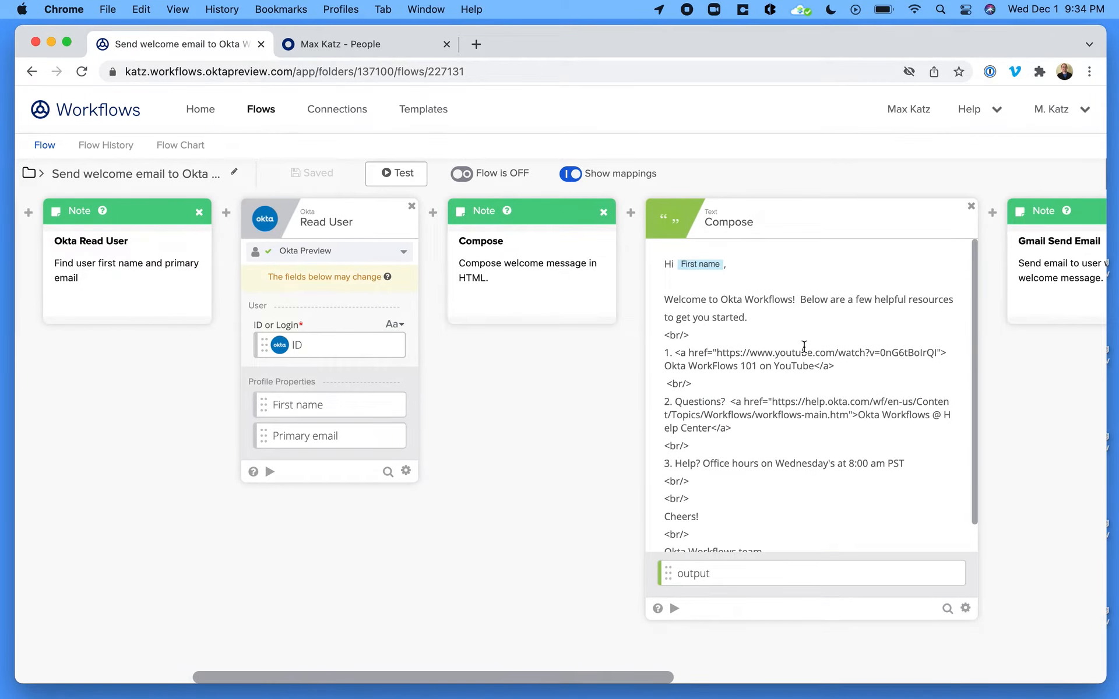
pyautogui.hscroll(2, 804, 346)
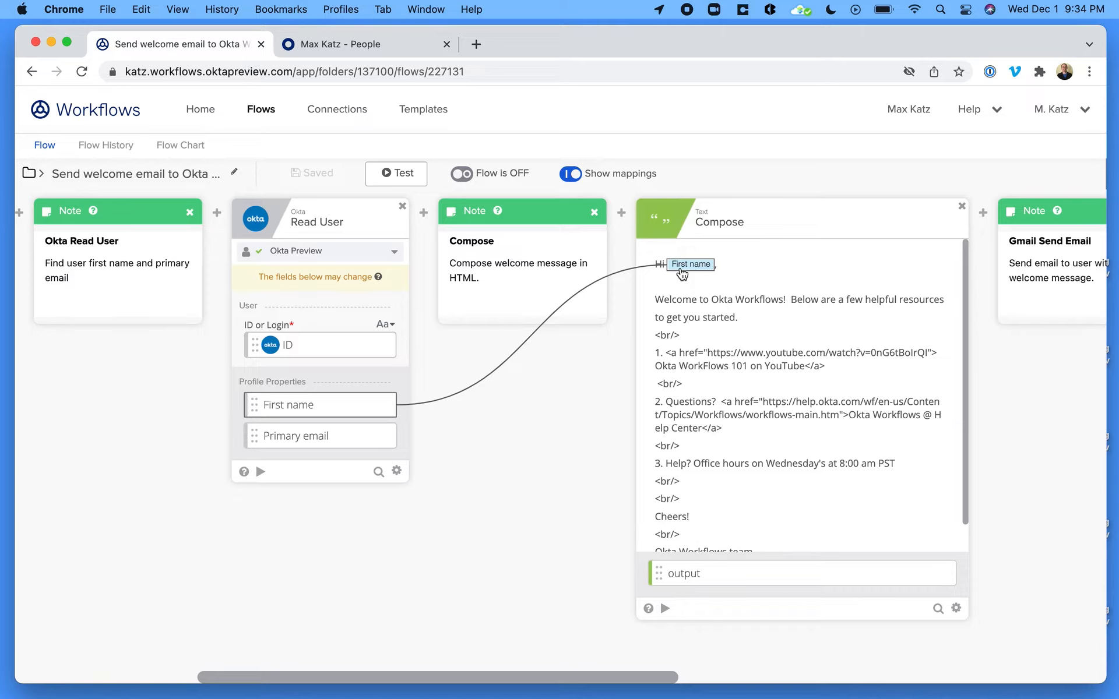
pyautogui.hscroll(8, 668, 530)
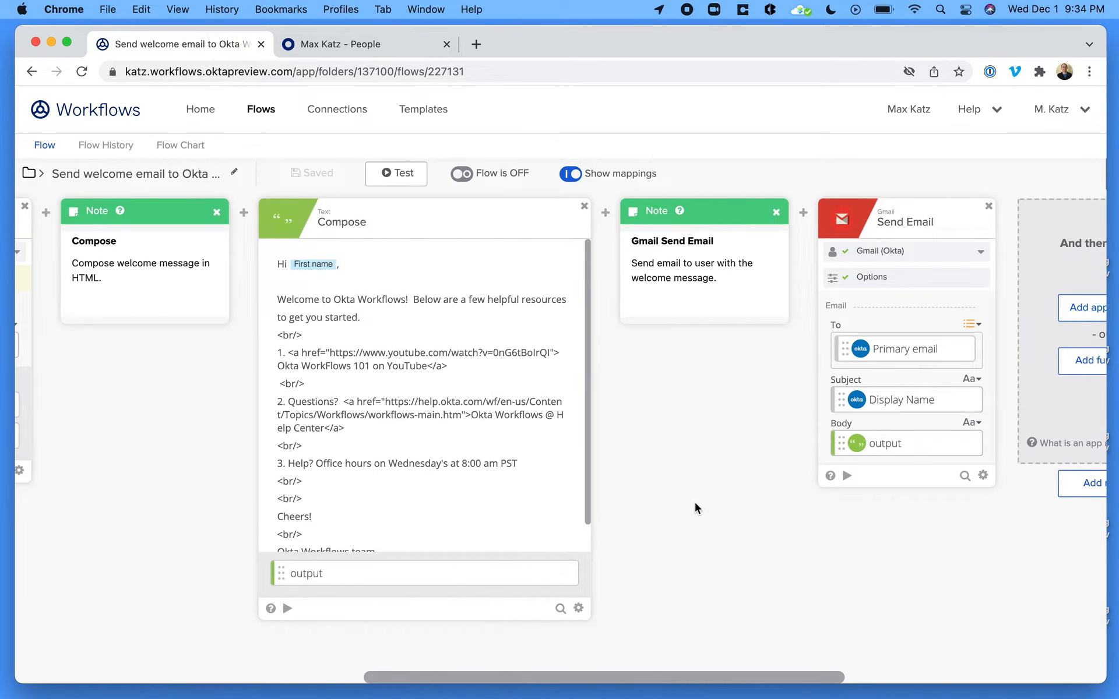
pyautogui.hscroll(-12, 720, 464)
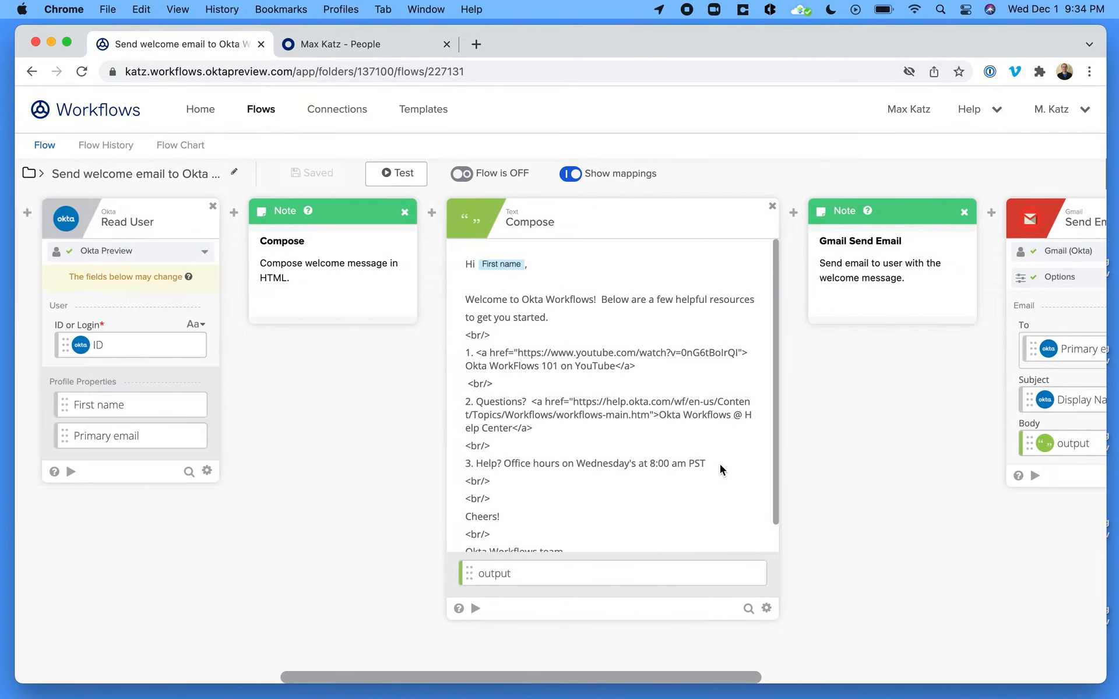
pyautogui.hscroll(-4, 720, 464)
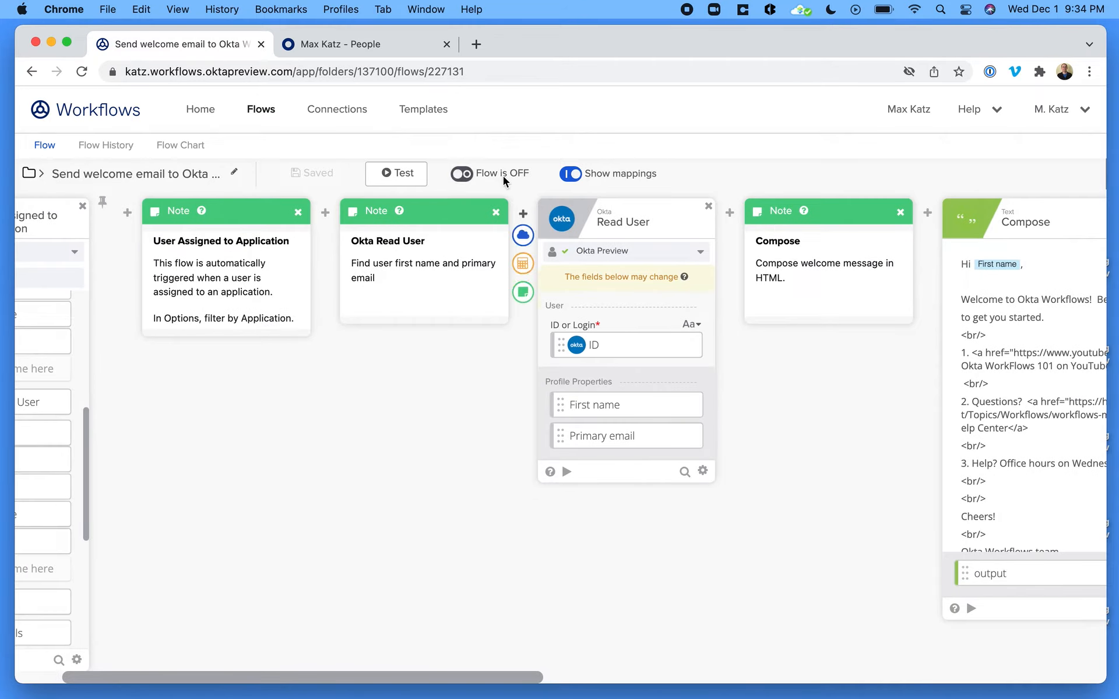
# Turn the flow on and open its flow history
pyautogui.click(467, 175)
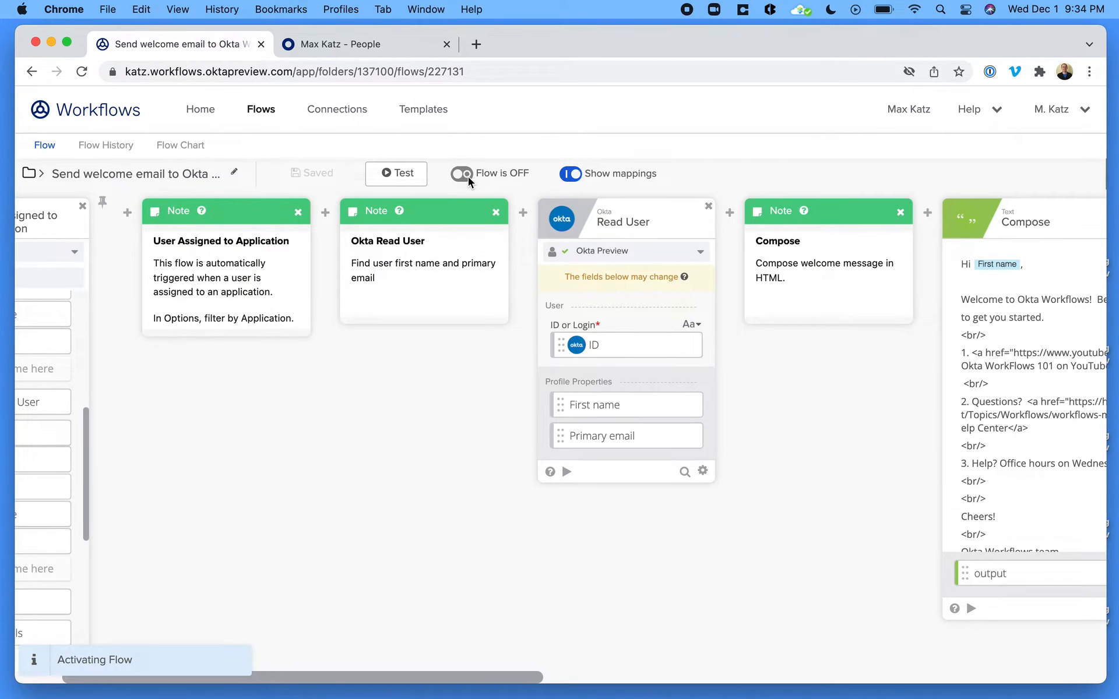
pyautogui.click(108, 151)
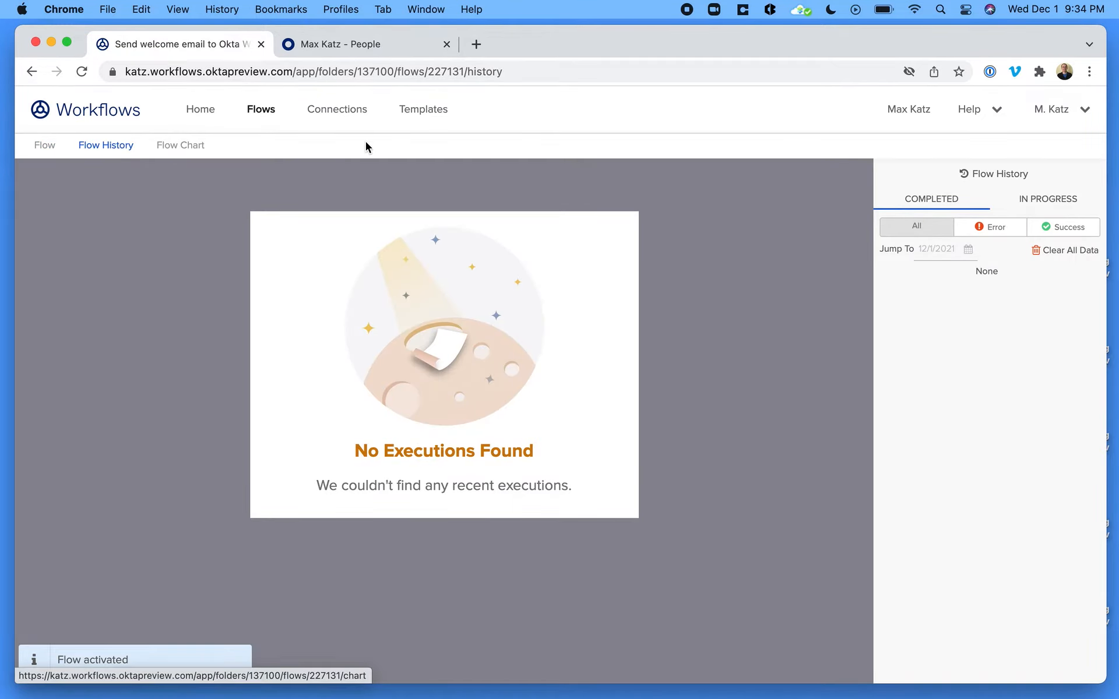
# Switch to the Okta admin People page and assign Salesforce.com to the user's own active account, keeping the default assignment settings
pyautogui.click(366, 43)
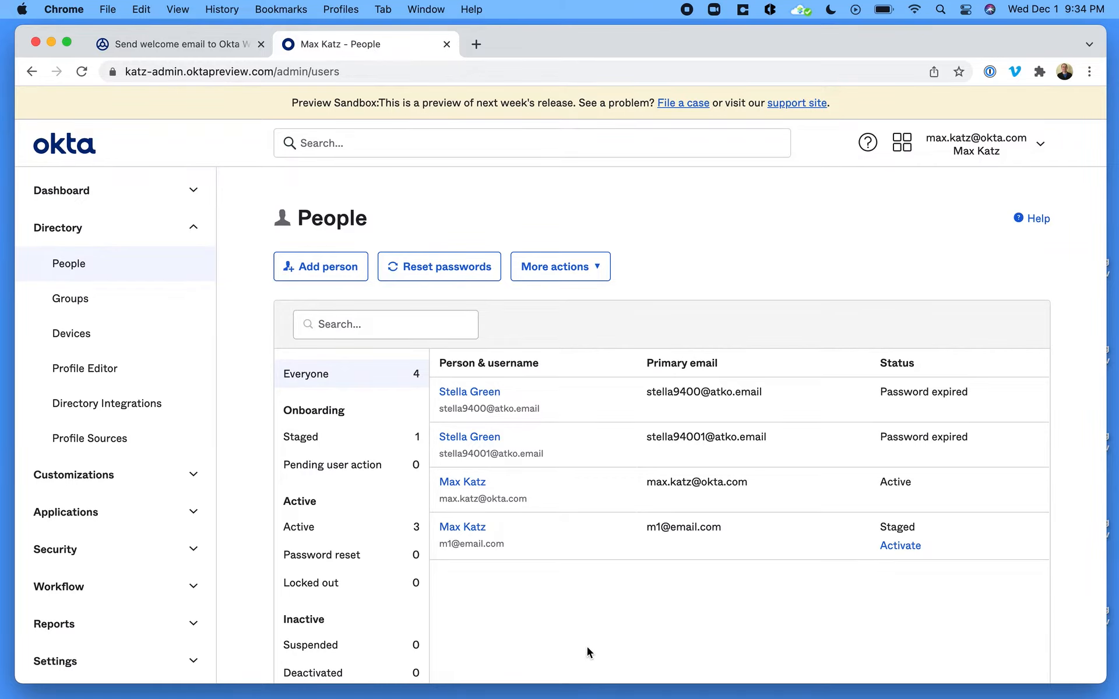
pyautogui.click(464, 488)
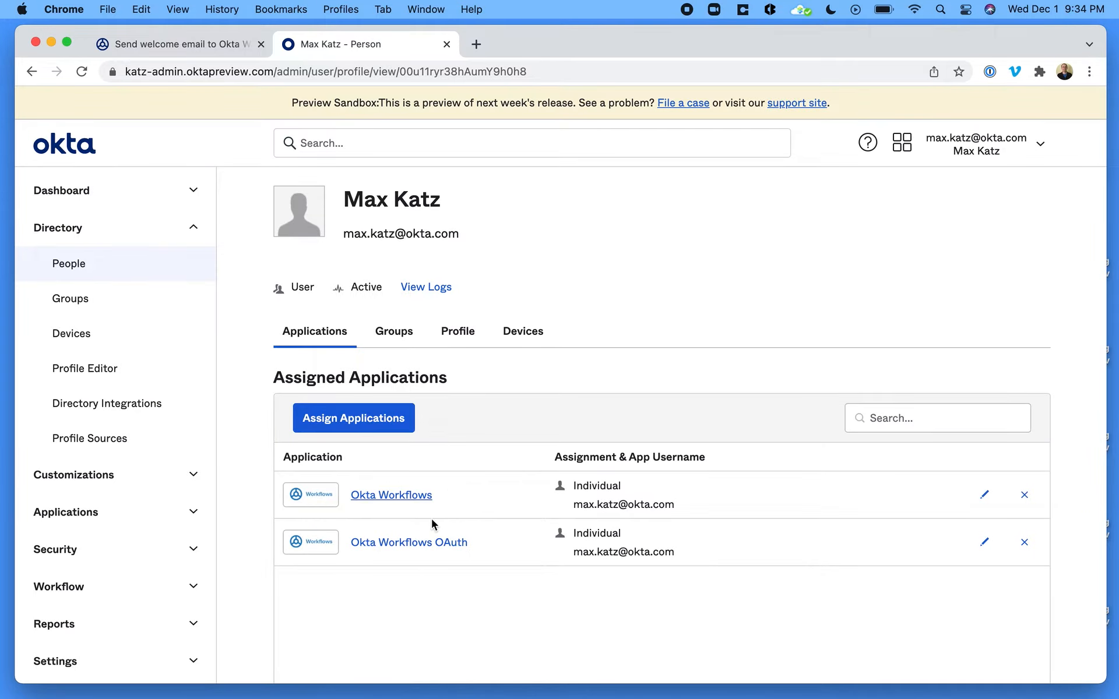
pyautogui.click(348, 419)
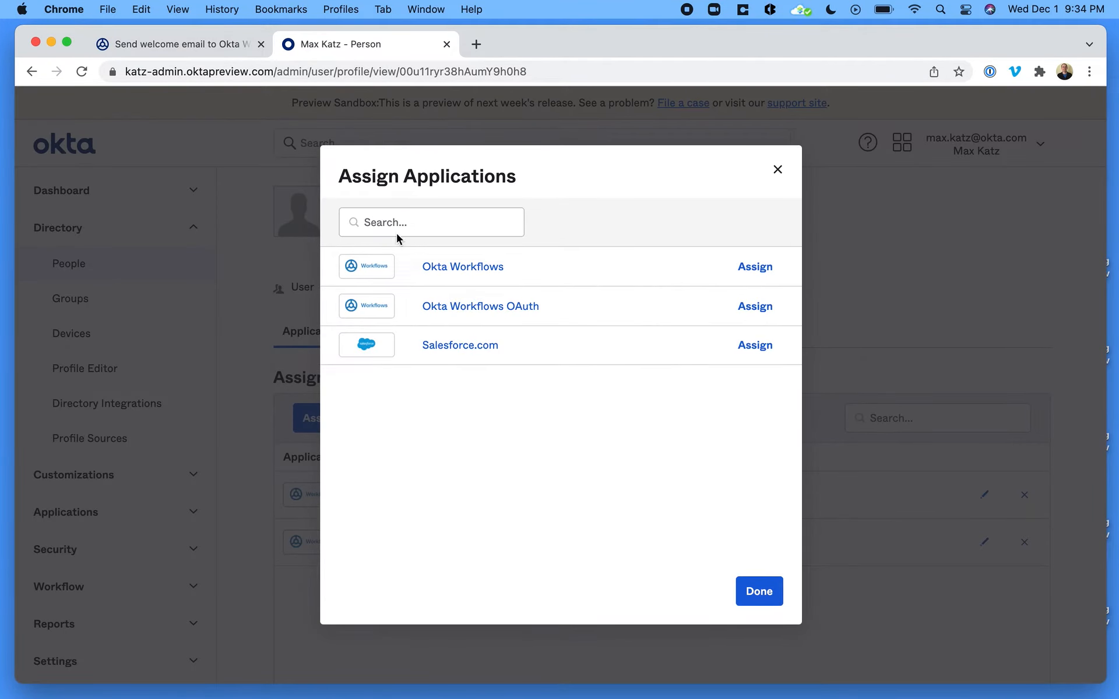
pyautogui.click(767, 349)
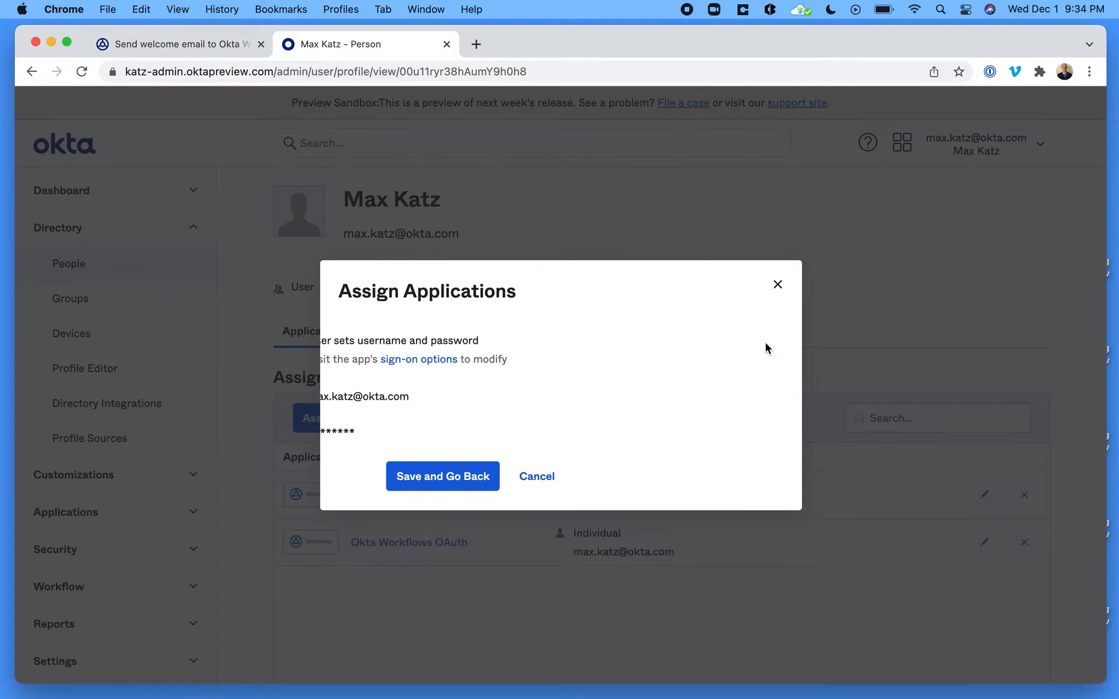
pyautogui.click(676, 477)
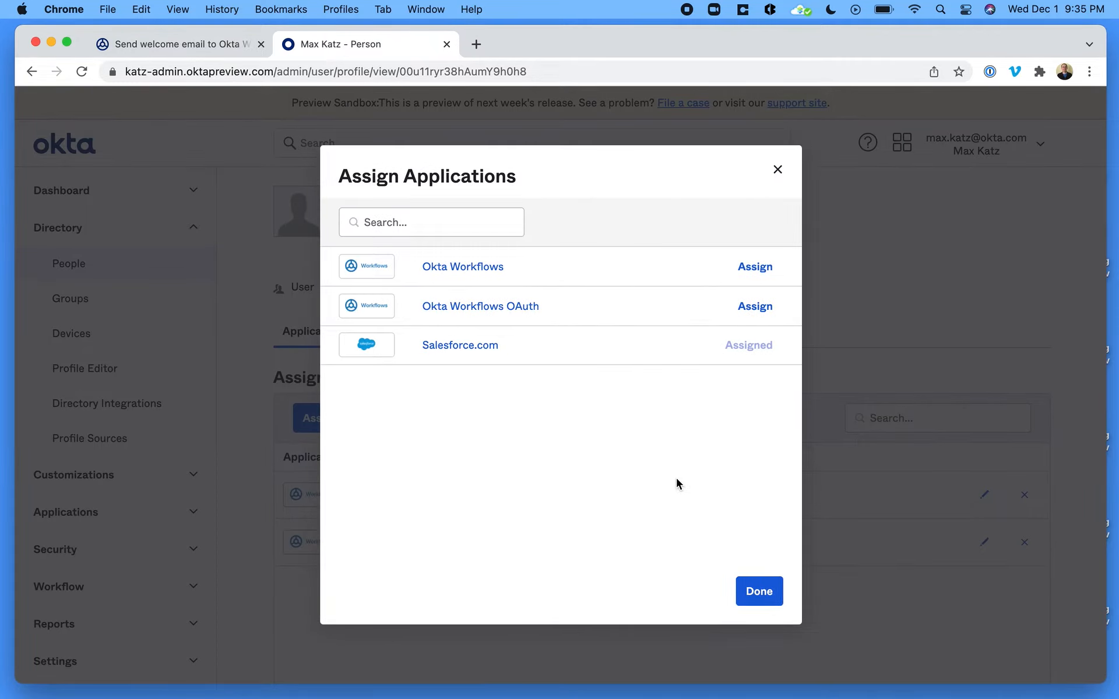
pyautogui.click(760, 593)
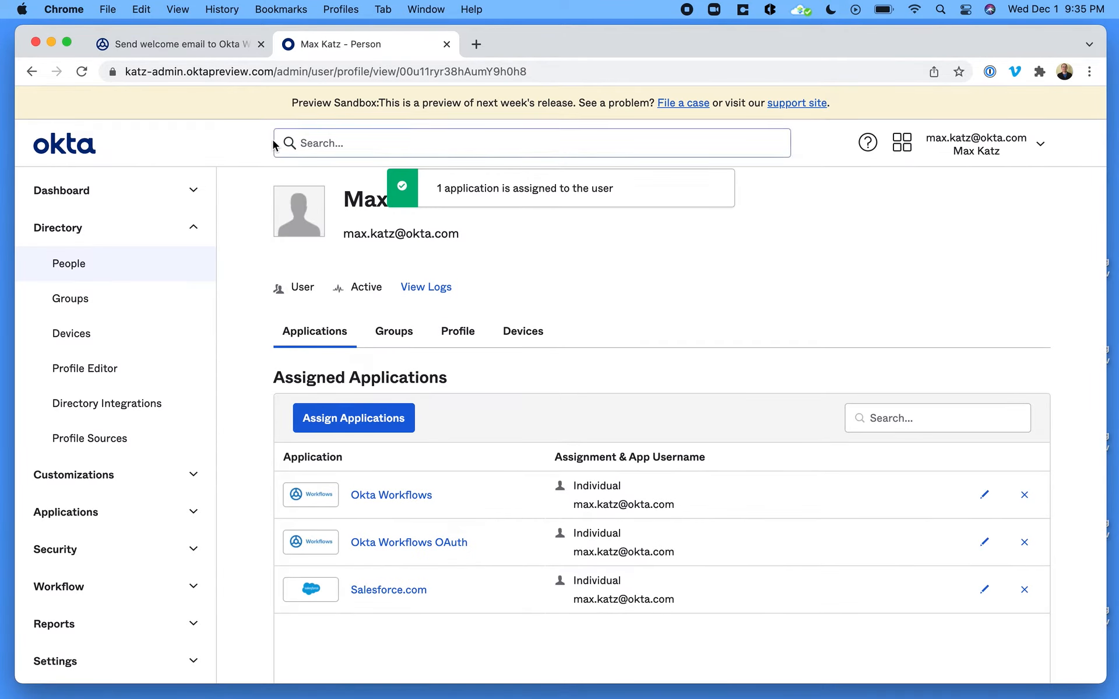
# Back in Workflows, examine the completed run's data in the flow history from the trigger card to Send Email and return to the flow editor
pyautogui.click(167, 47)
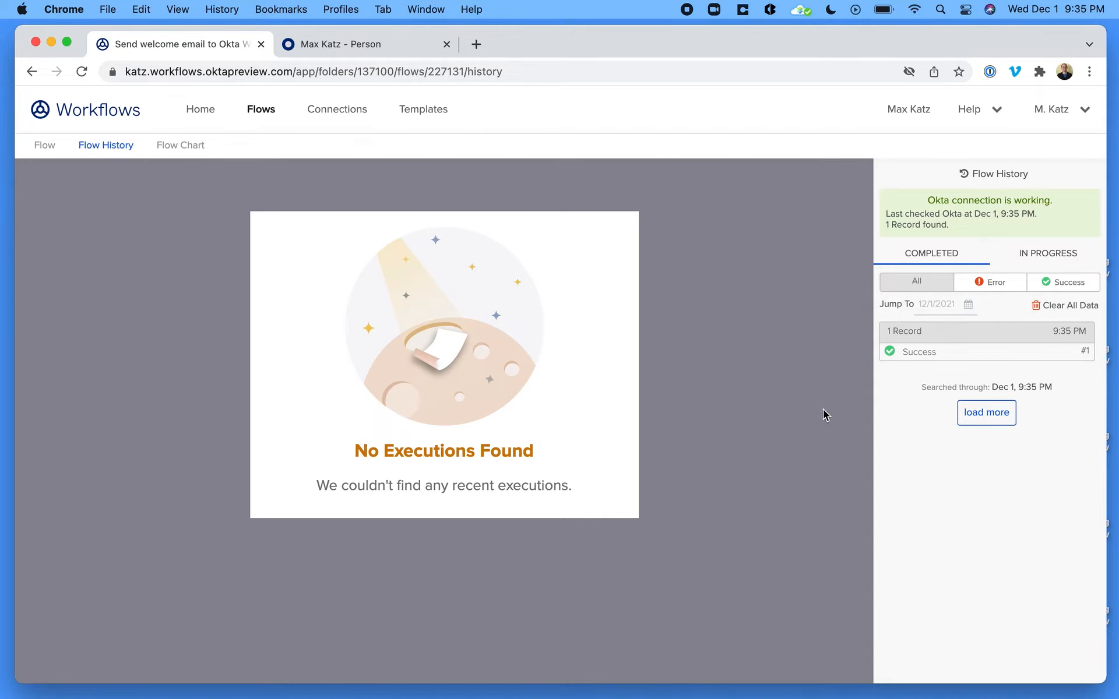
pyautogui.click(924, 353)
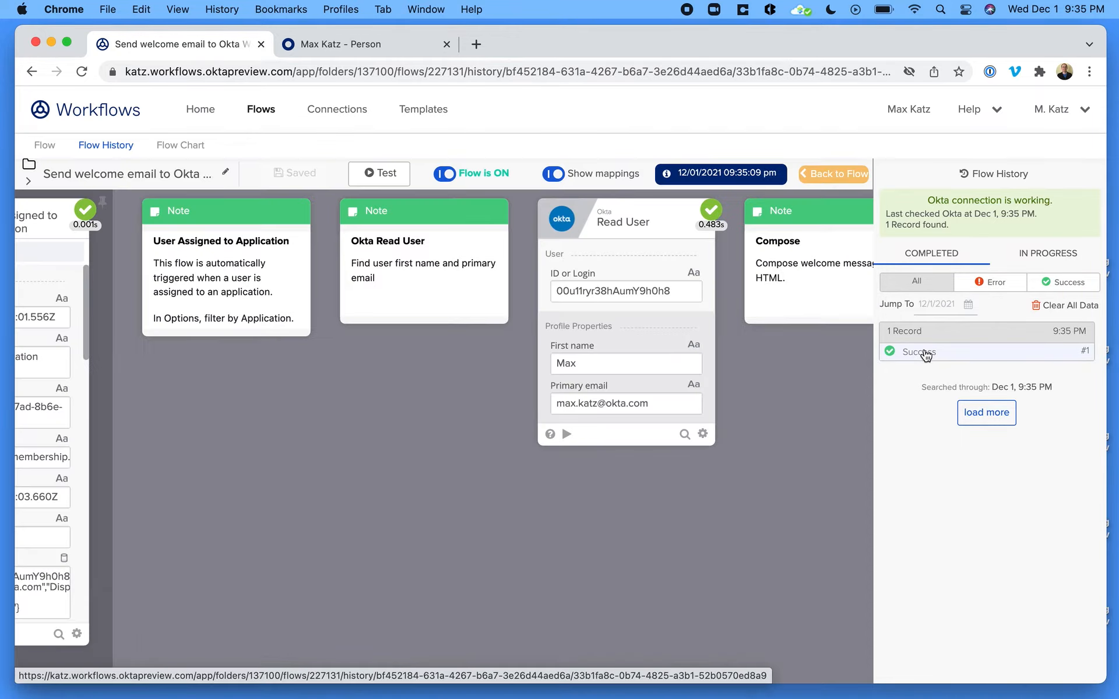
pyautogui.hscroll(-4, 423, 492)
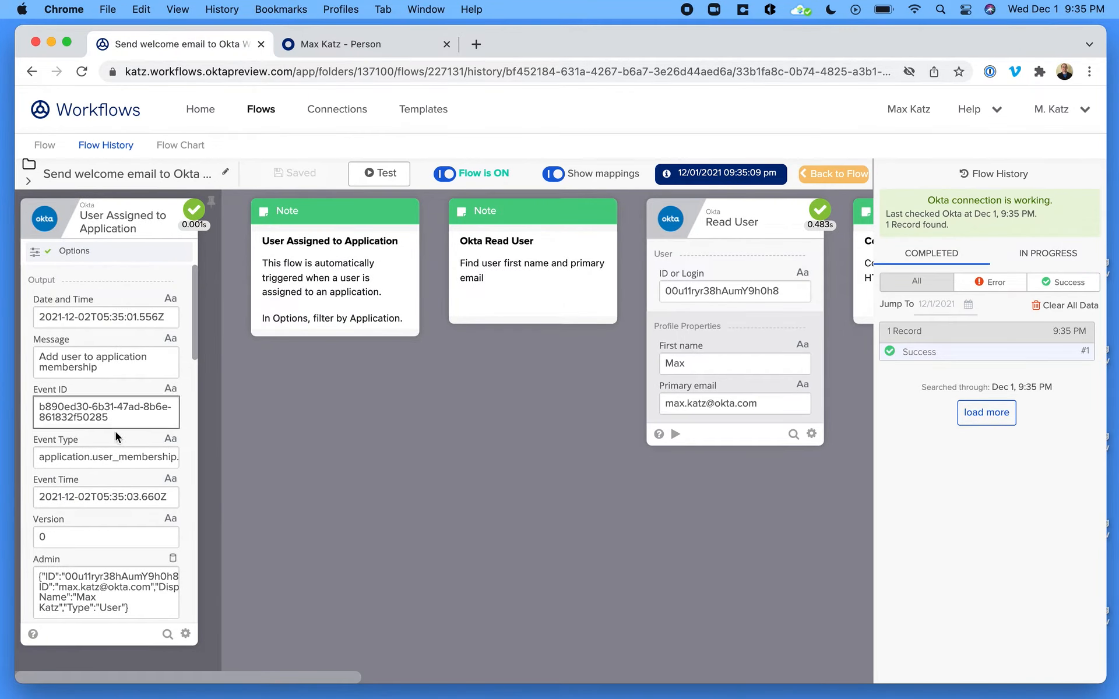
pyautogui.hscroll(4, 366, 491)
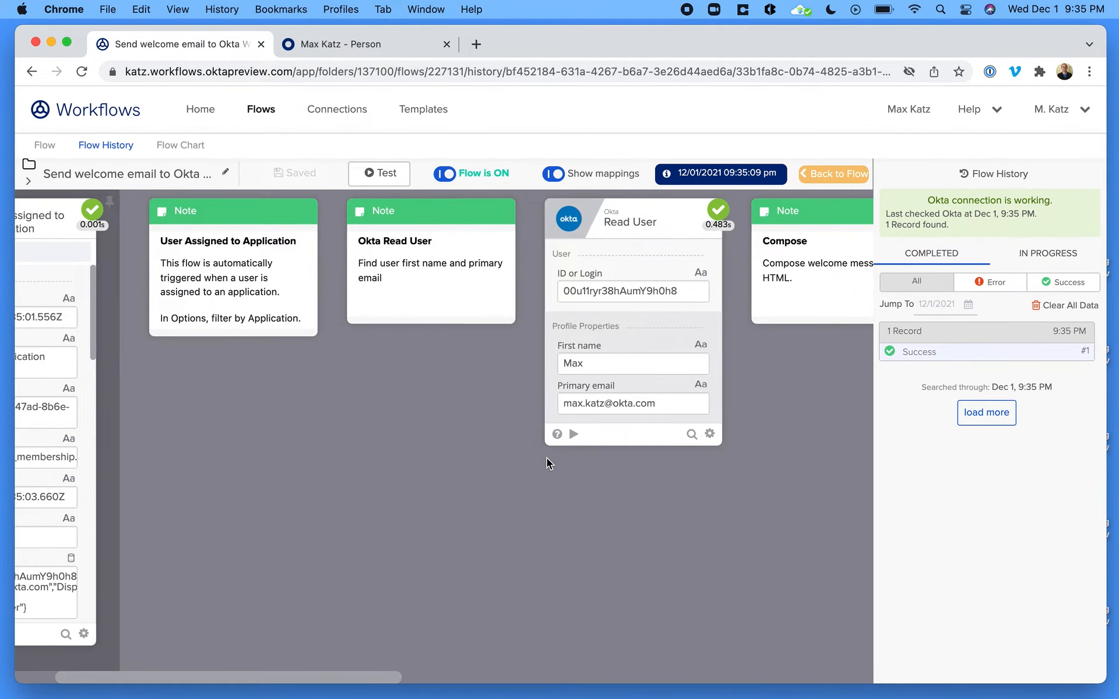
pyautogui.moveTo(562, 366)
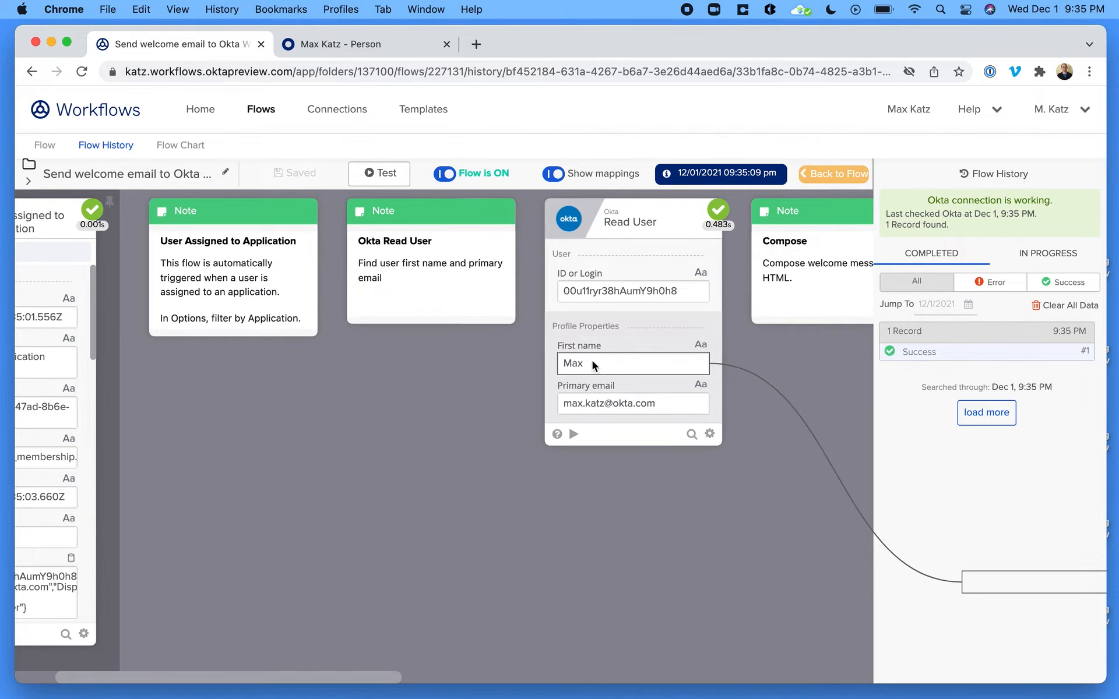
pyautogui.hscroll(6, 605, 528)
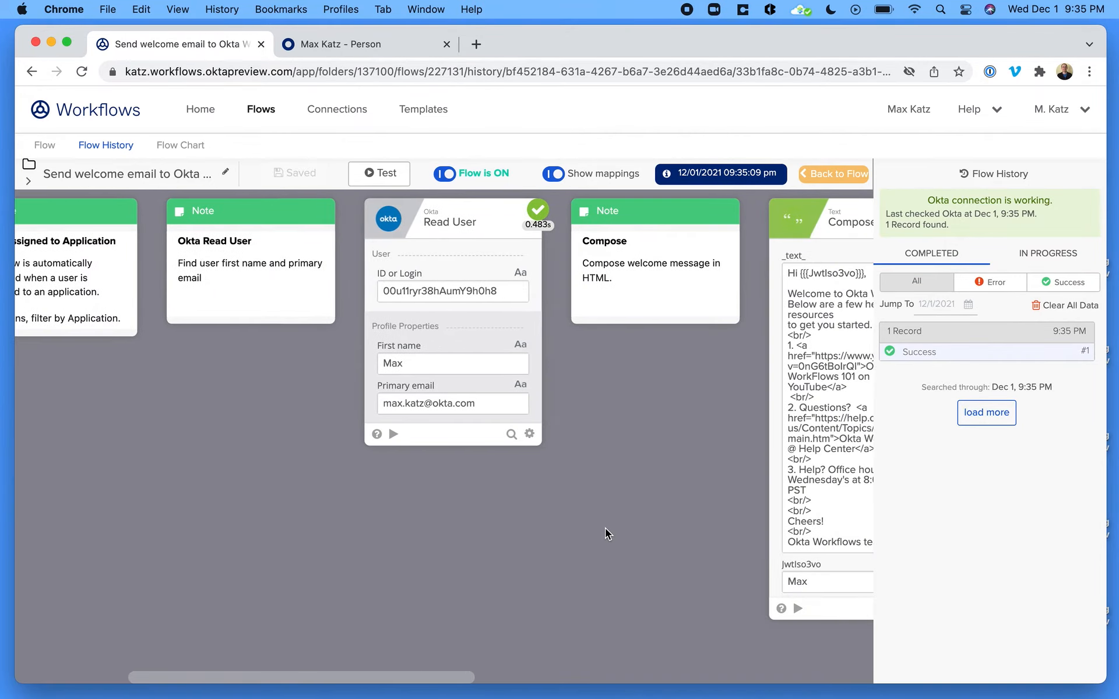
pyautogui.hscroll(7, 605, 529)
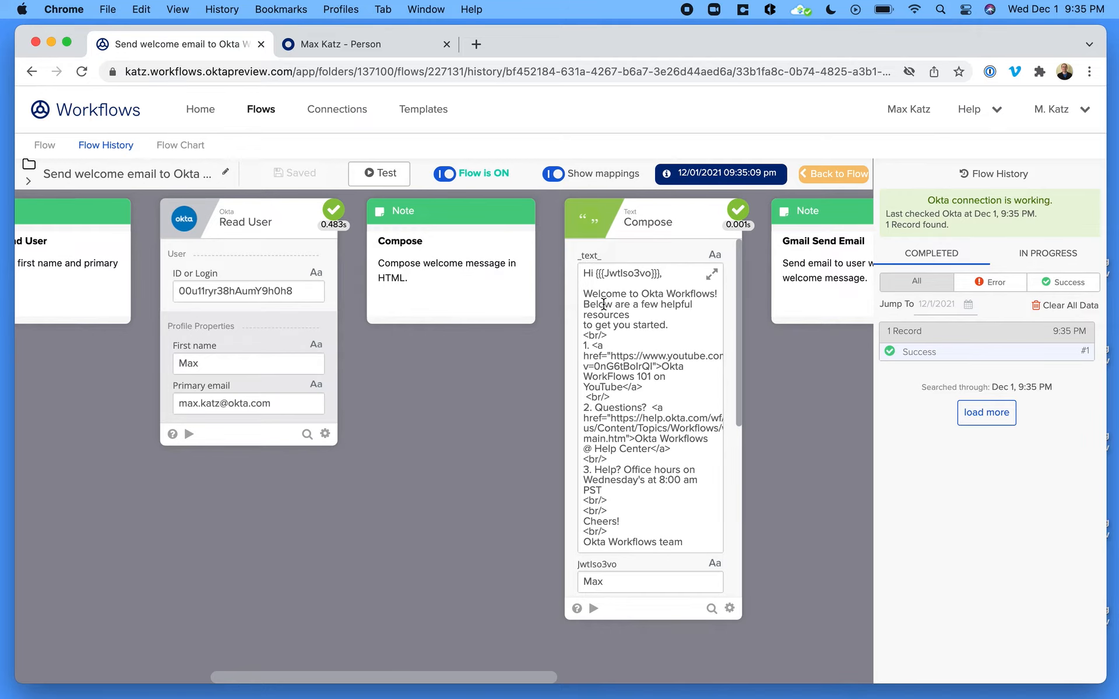
pyautogui.hscroll(2, 682, 413)
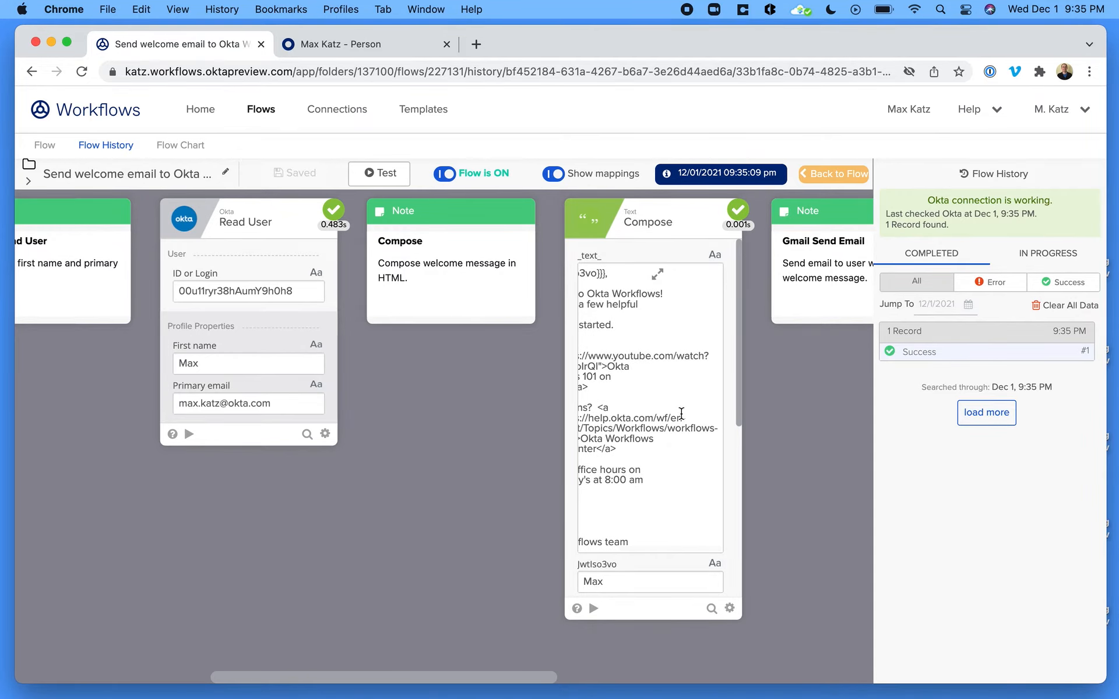
pyautogui.moveTo(494, 680); pyautogui.dragTo(677, 680)
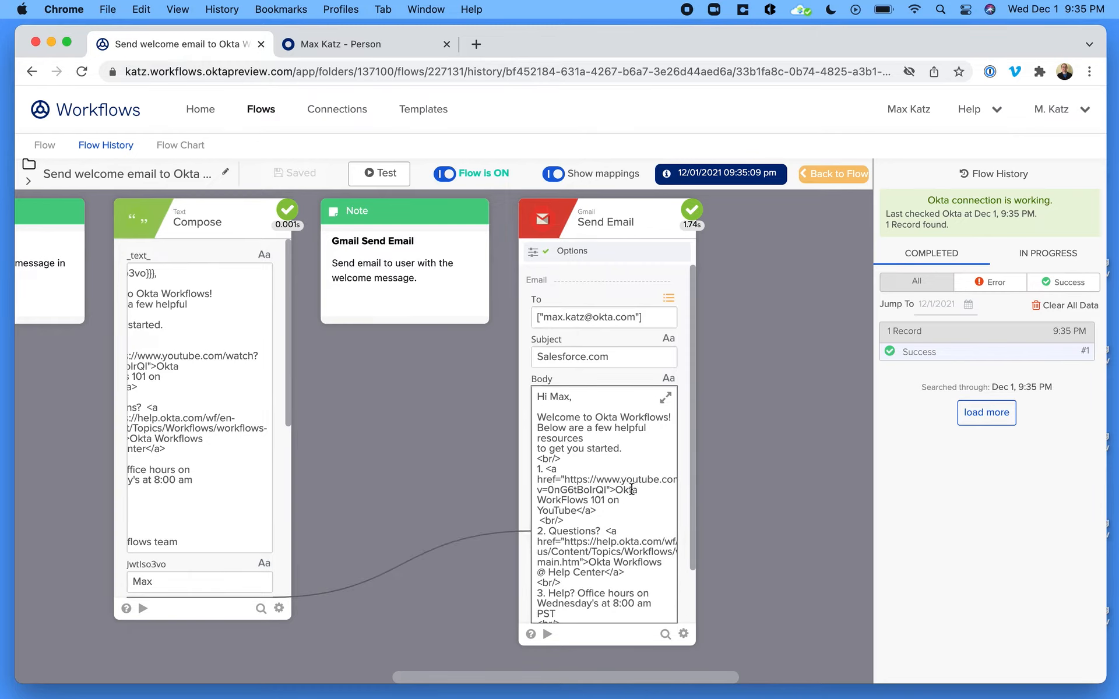
pyautogui.scroll(-3, 632, 489)
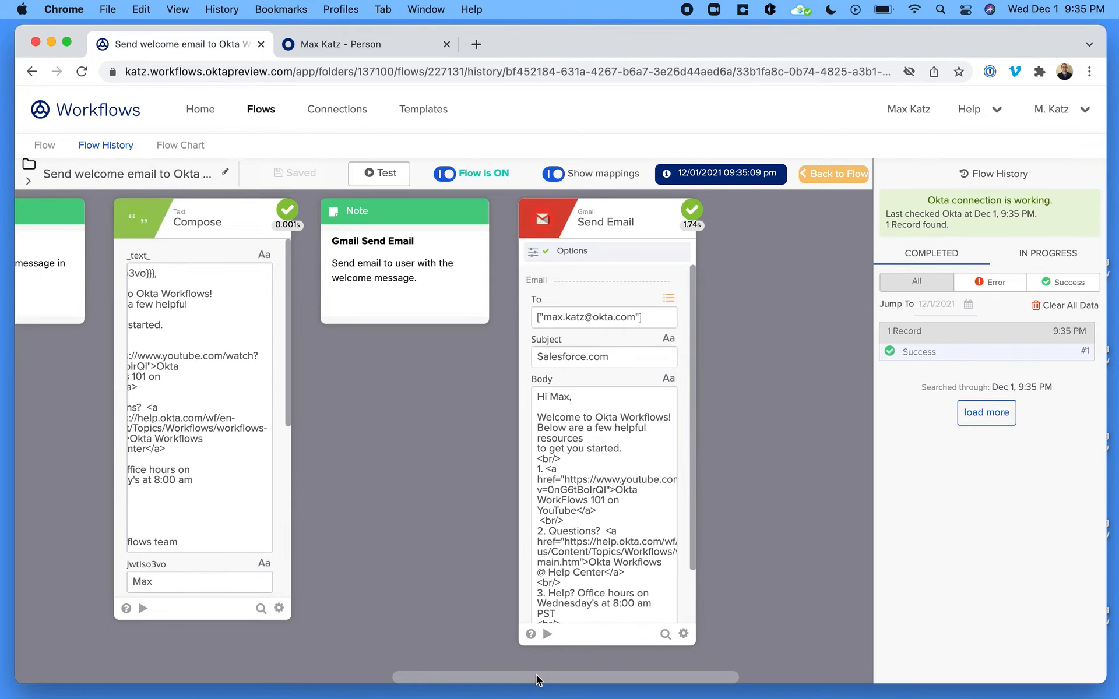
pyautogui.moveTo(536, 676); pyautogui.dragTo(140, 668)
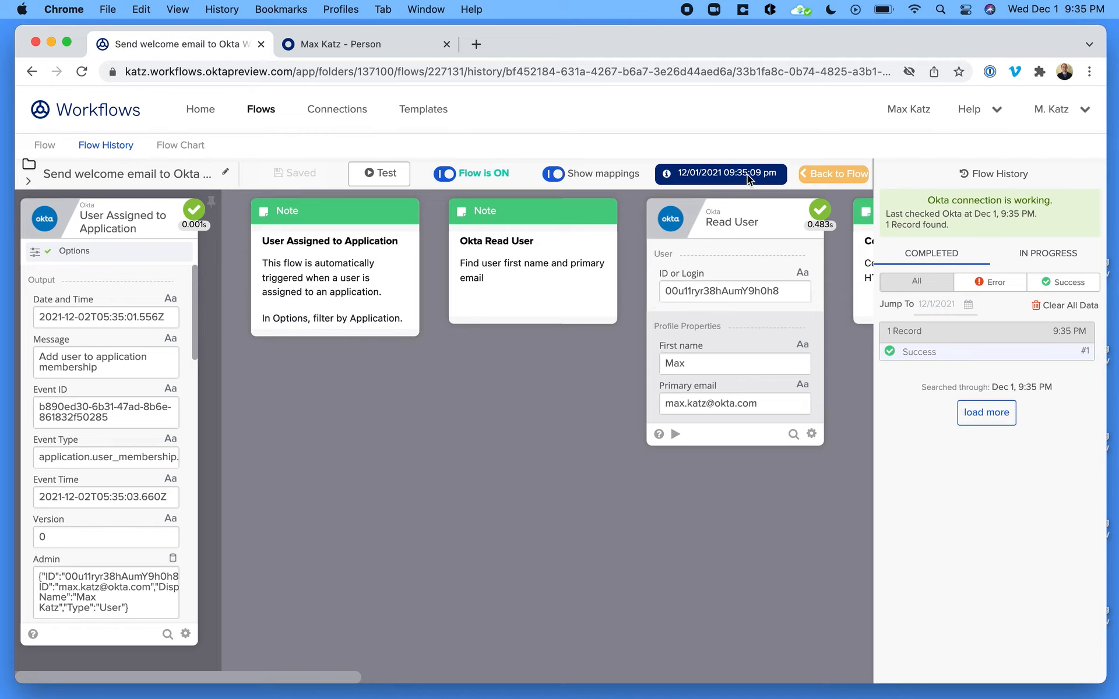
pyautogui.click(823, 183)
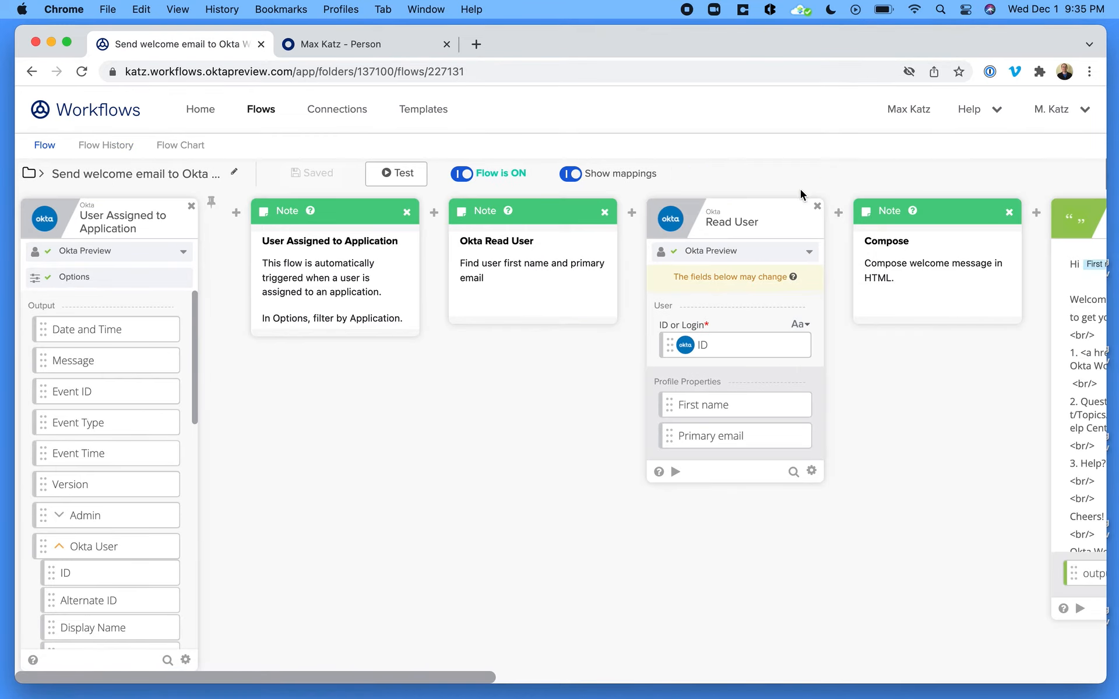